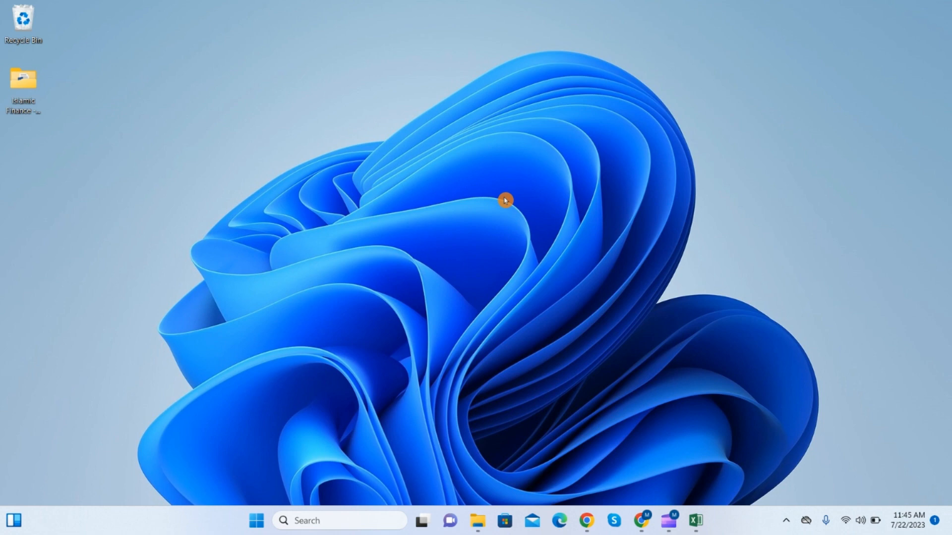
Switch to the open Excel workbook and clear the old sample data in C4:U42 below the row 3 headings.
left_click(695, 521)
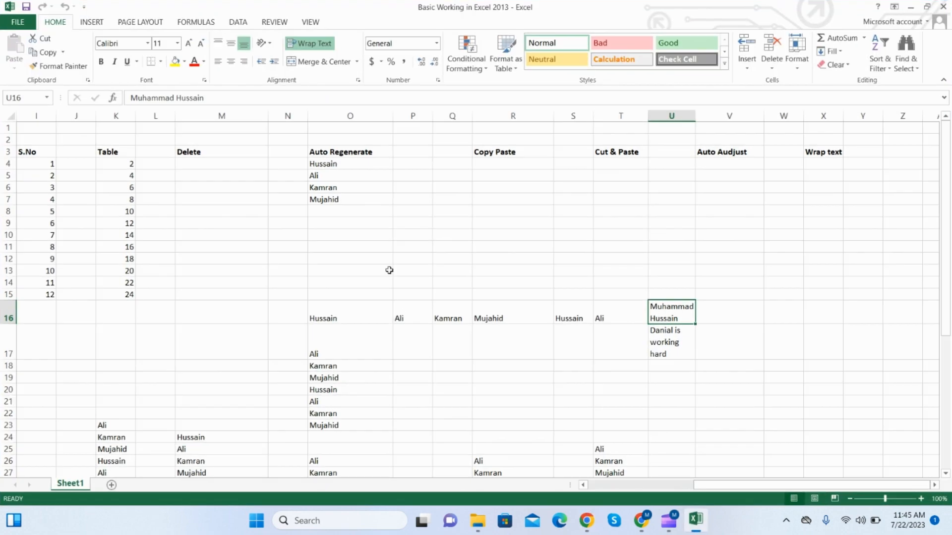
left_click_drag(761, 489, 619, 492)
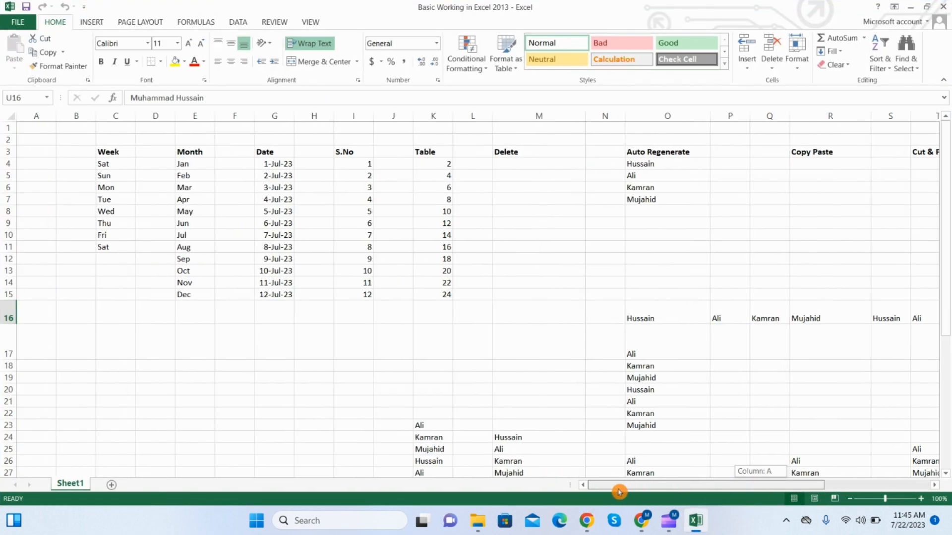
left_click_drag(102, 163, 708, 489)
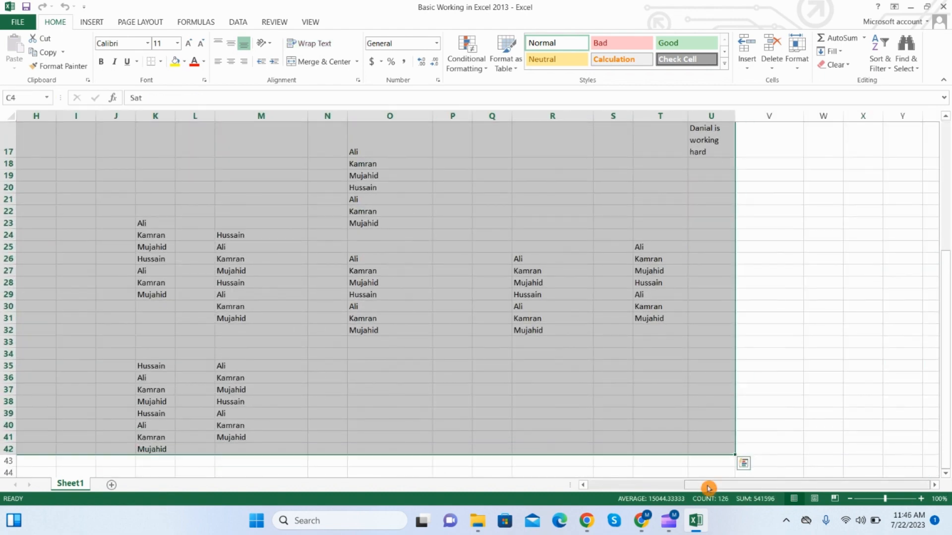
key("Delete")
Review the practice headings in row 3 from Month through Wrap text and the empty cells beneath them.
left_click(184, 150)
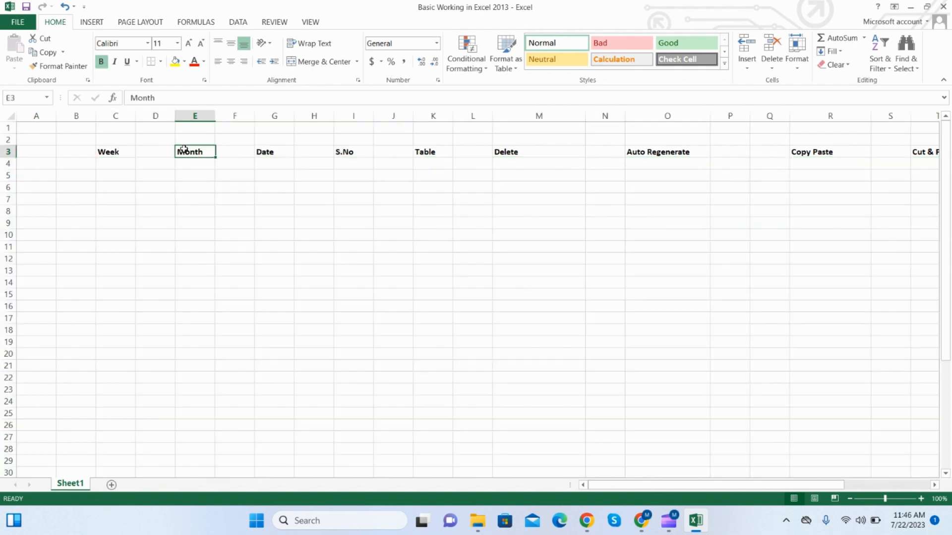
left_click(260, 150)
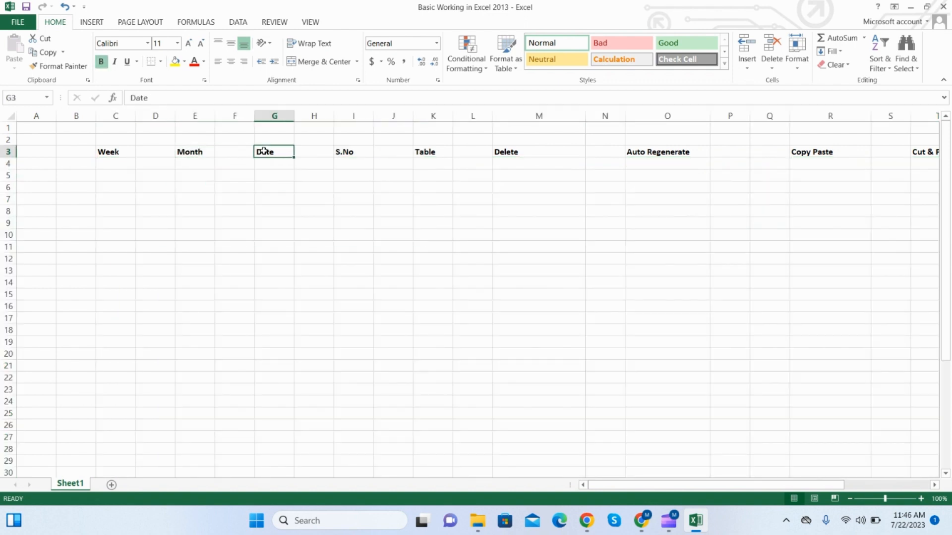
left_click(352, 150)
left_click(429, 151)
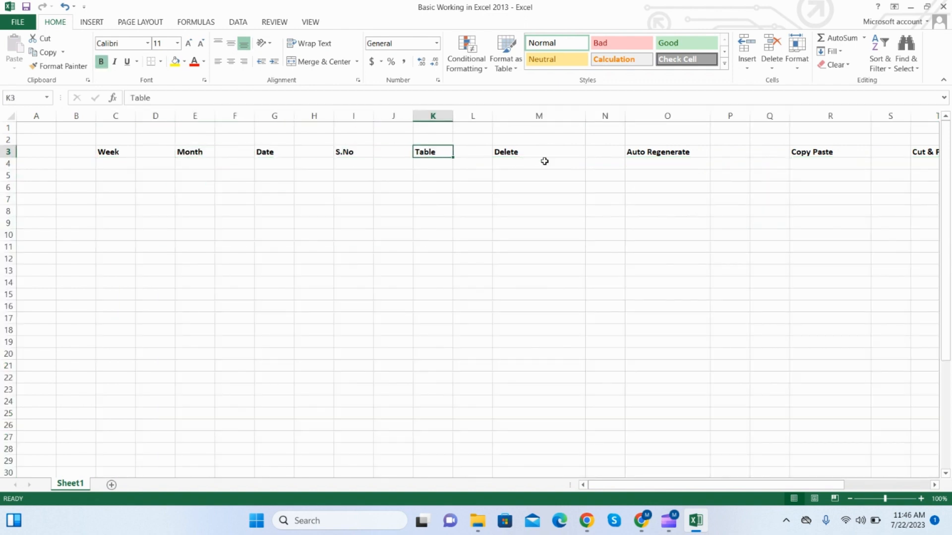
left_click(546, 151)
left_click(669, 151)
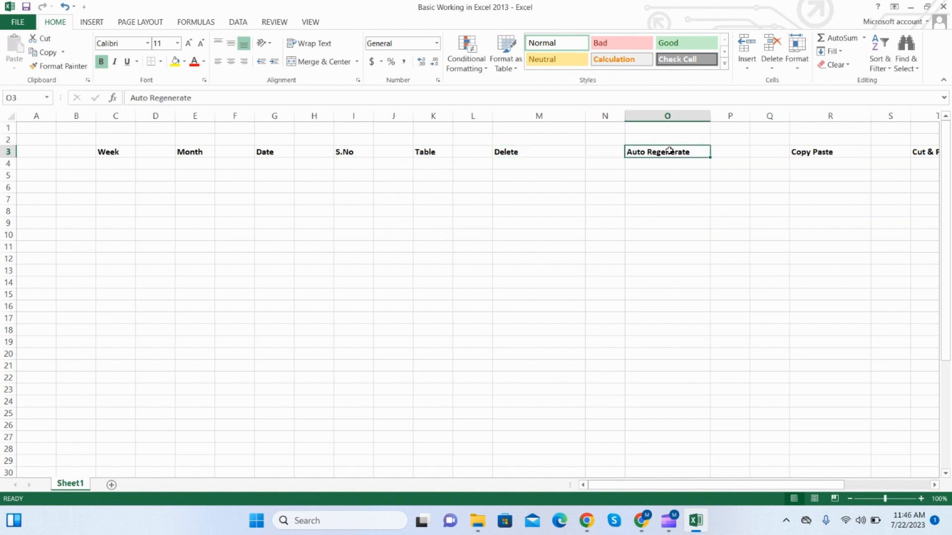
left_click(105, 163)
left_click_drag(105, 162, 101, 249)
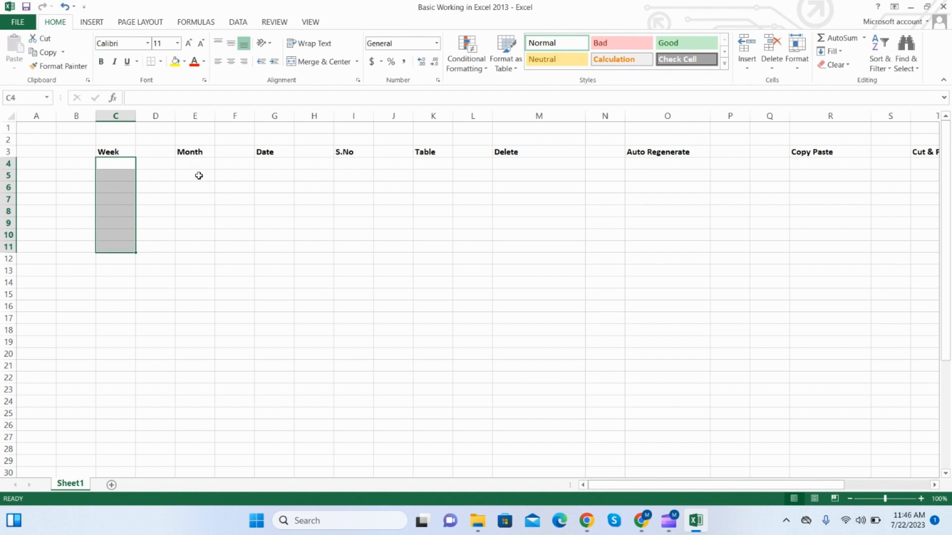
left_click_drag(195, 164, 189, 236)
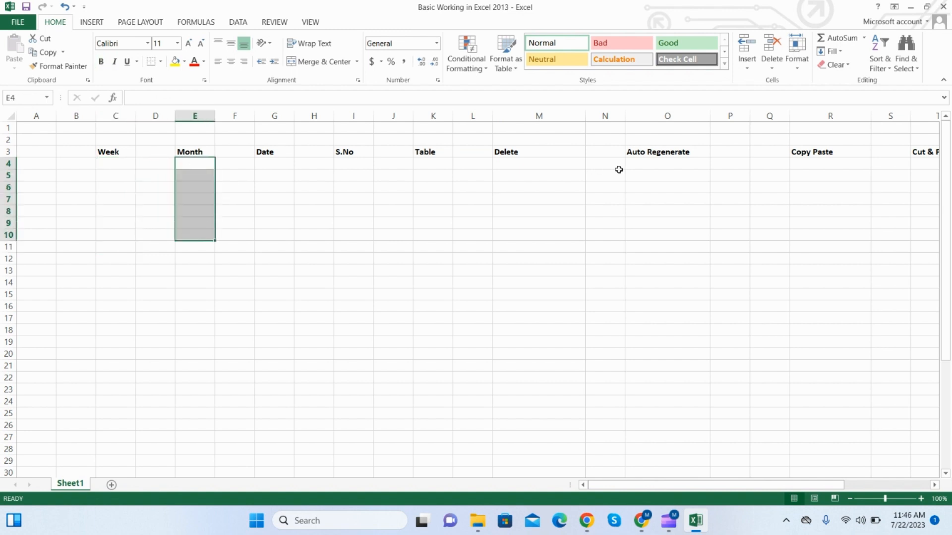
left_click_drag(647, 167, 658, 252)
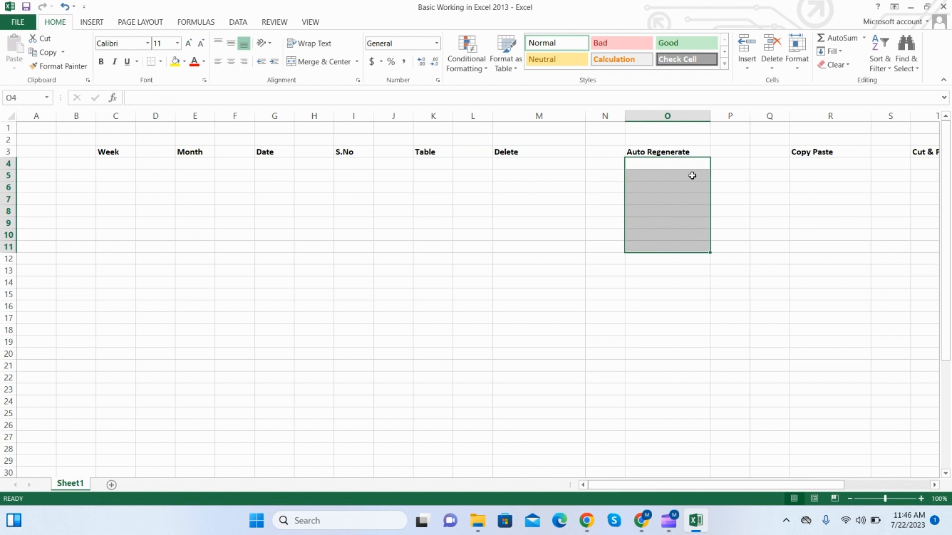
left_click(814, 164)
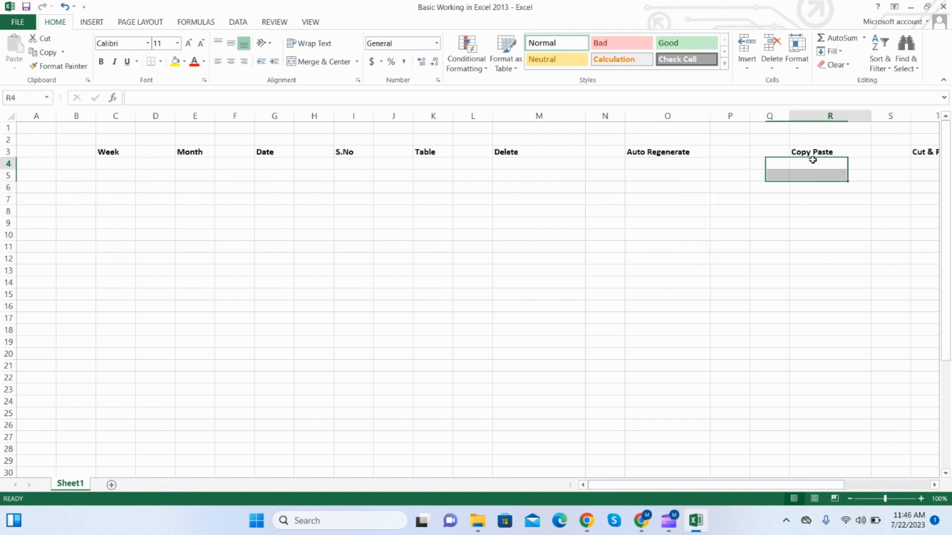
left_click(934, 486)
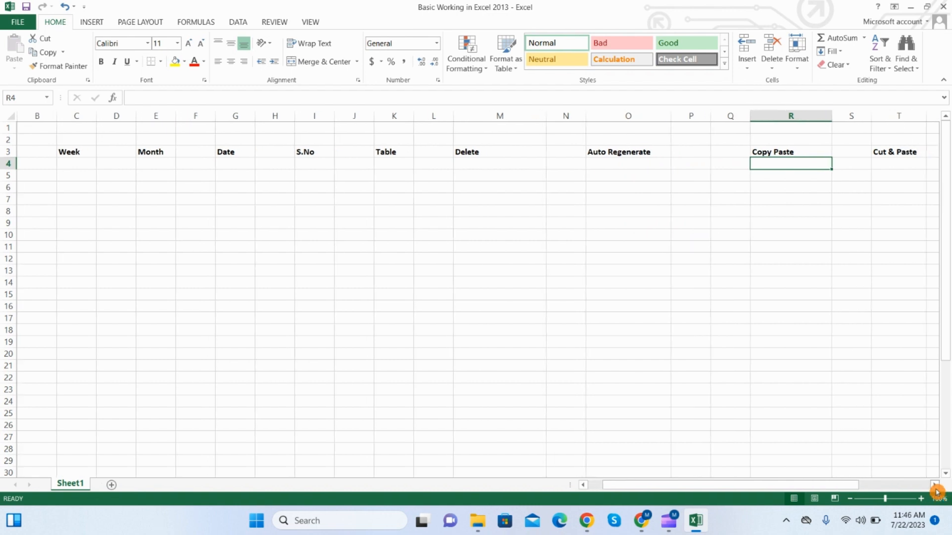
left_click(935, 487)
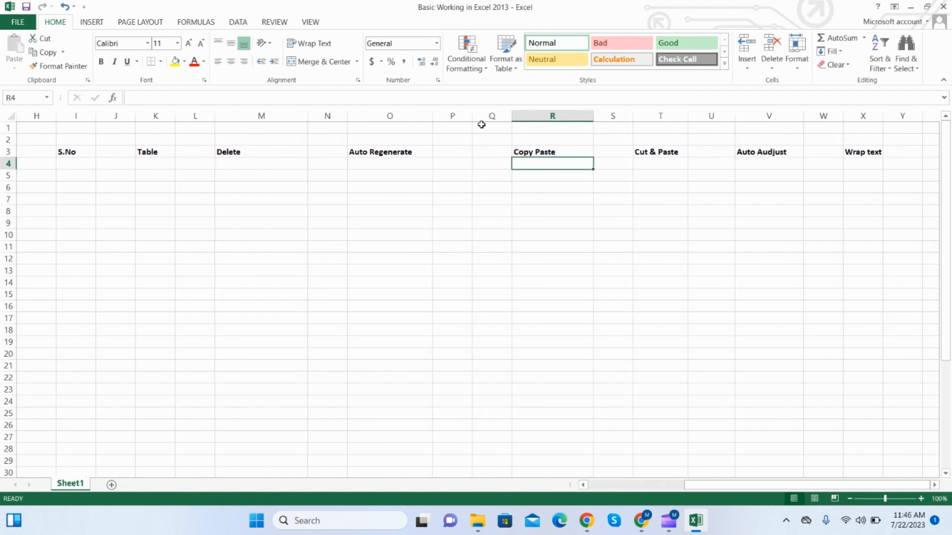
left_click(528, 115)
left_click(873, 152)
left_click_drag(837, 485, 641, 501)
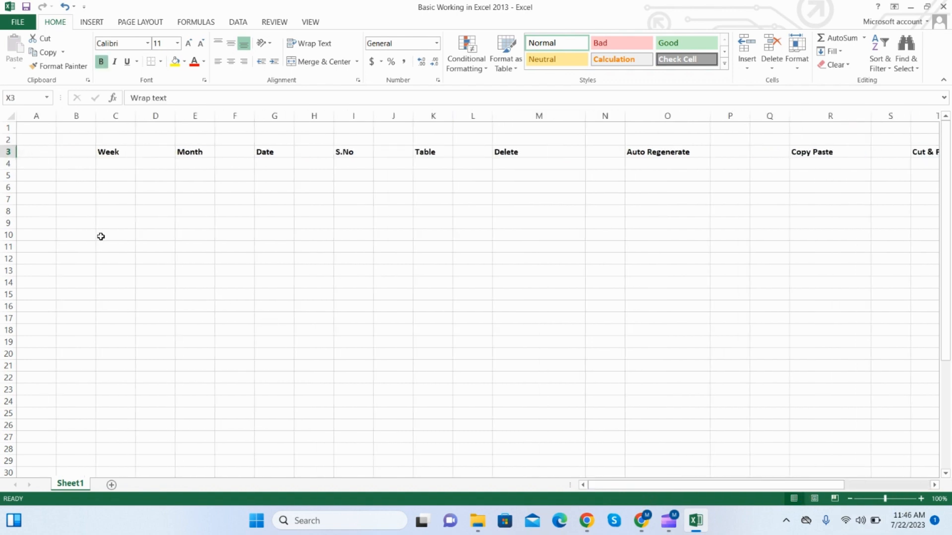
Enter Sat in C4 under Week and AutoFill the weekday series down to C11.
left_click(118, 164)
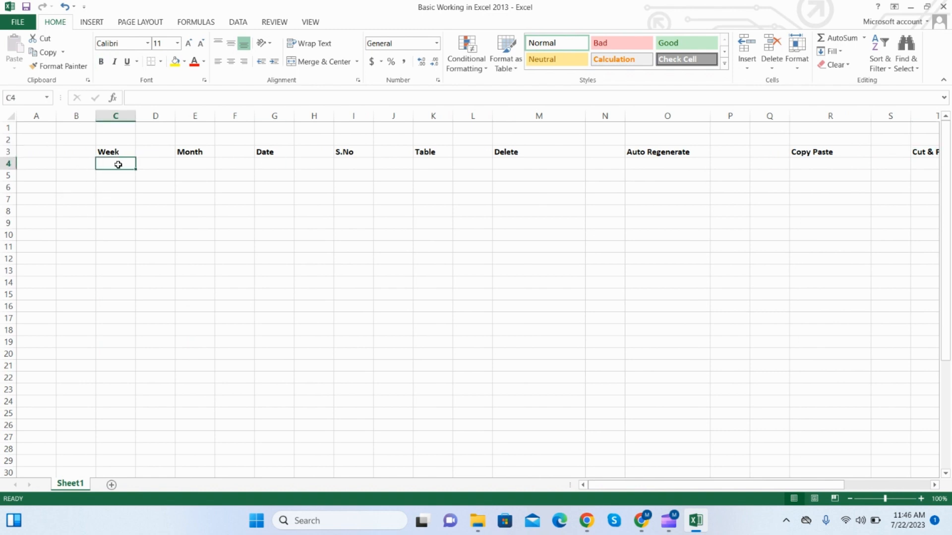
type("Sat")
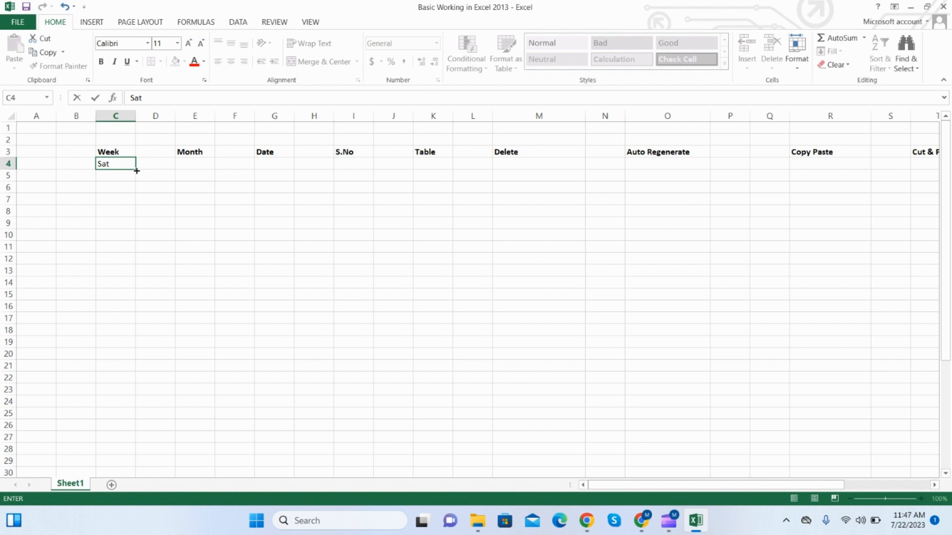
left_click_drag(137, 170, 142, 247)
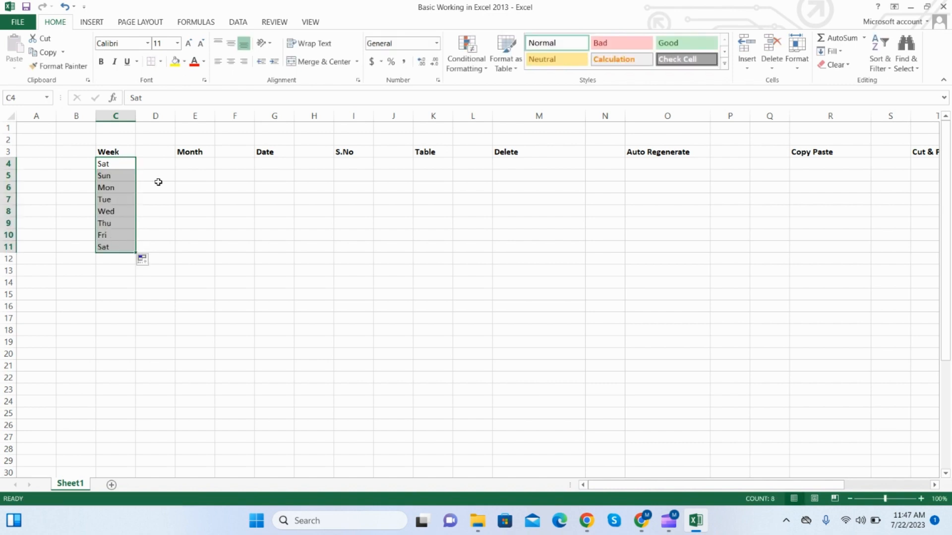
left_click(153, 233)
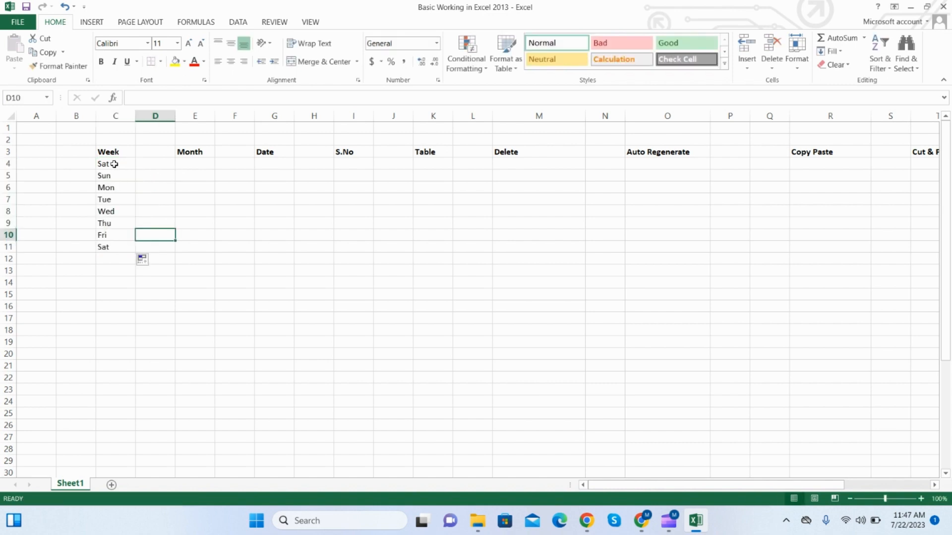
left_click_drag(111, 164, 102, 241)
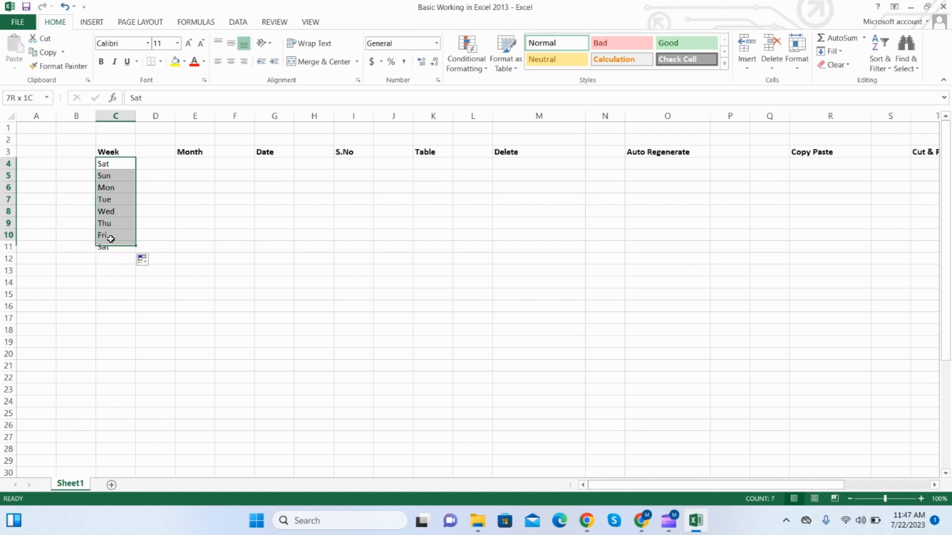
left_click(202, 211)
Try filling the month series from Jan in E4 down to E15, and clear the filled months again.
left_click(179, 164)
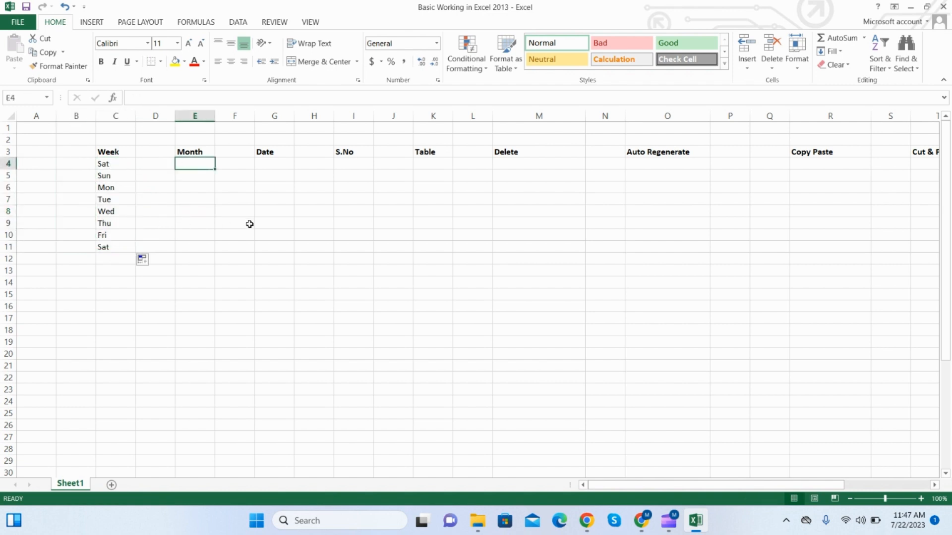
type("Jan")
key("Return")
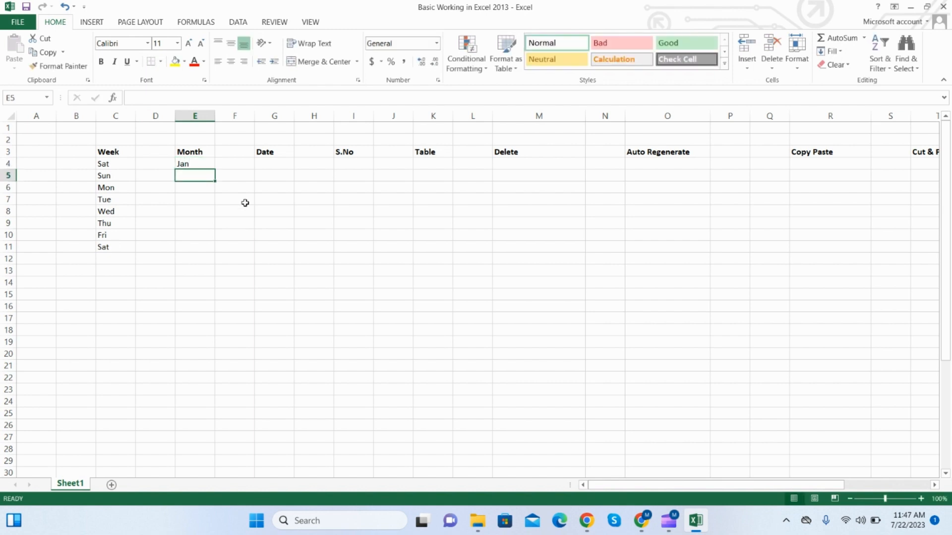
left_click(206, 163)
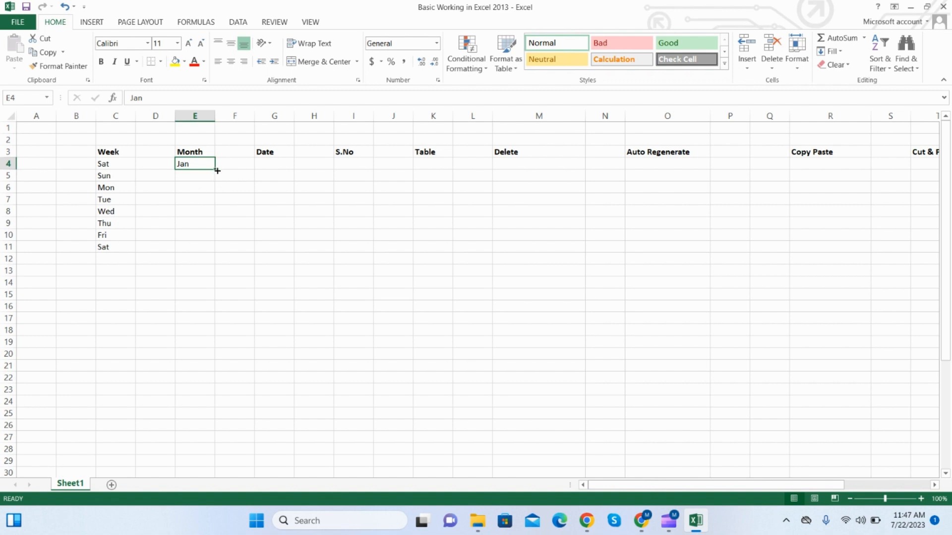
left_click_drag(217, 170, 216, 301)
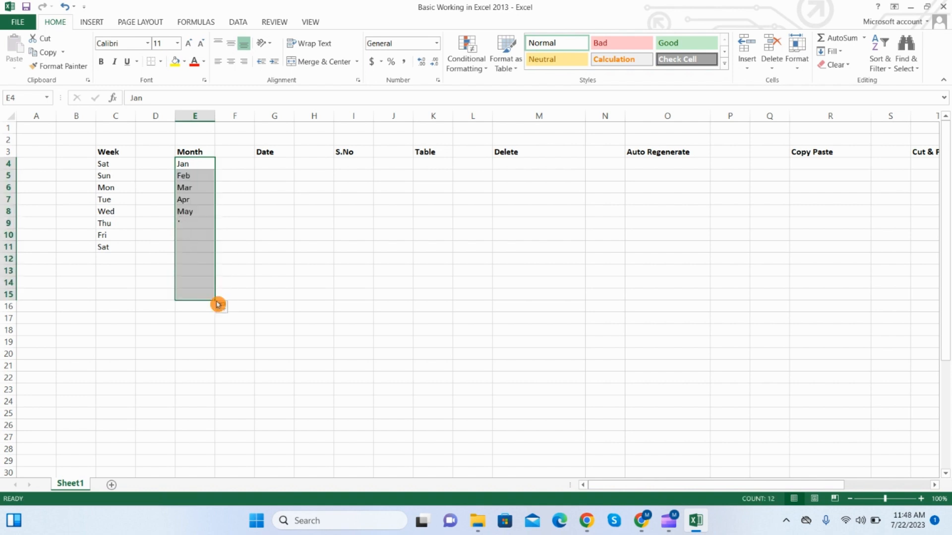
left_click(272, 216)
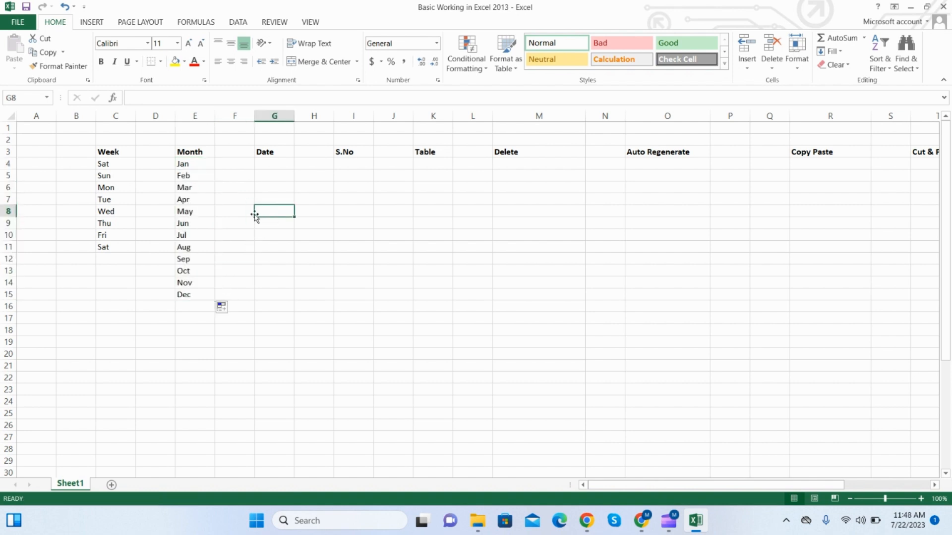
left_click(277, 164)
left_click_drag(196, 164, 202, 297)
key("Delete")
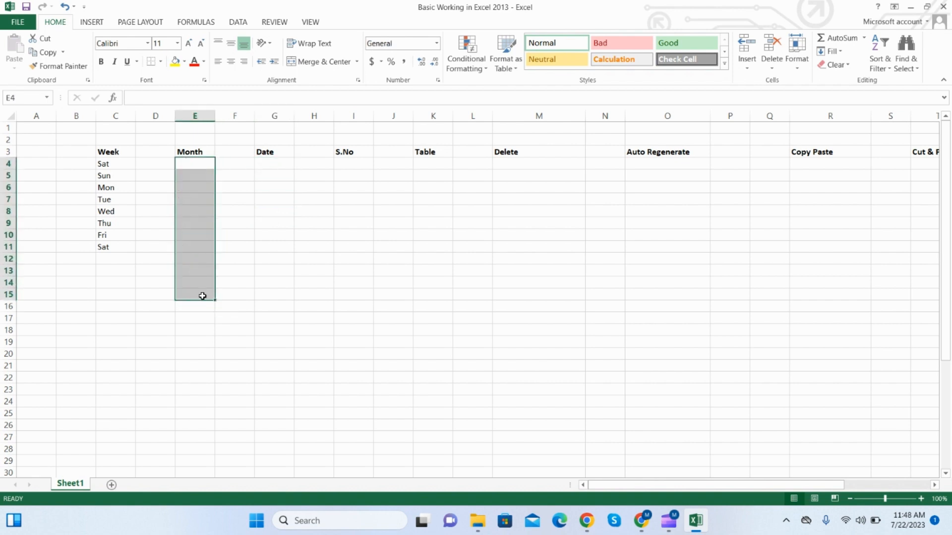
Enter Jan in E4 under Month and AutoFill the months down to Dec in E15.
type("Jan")
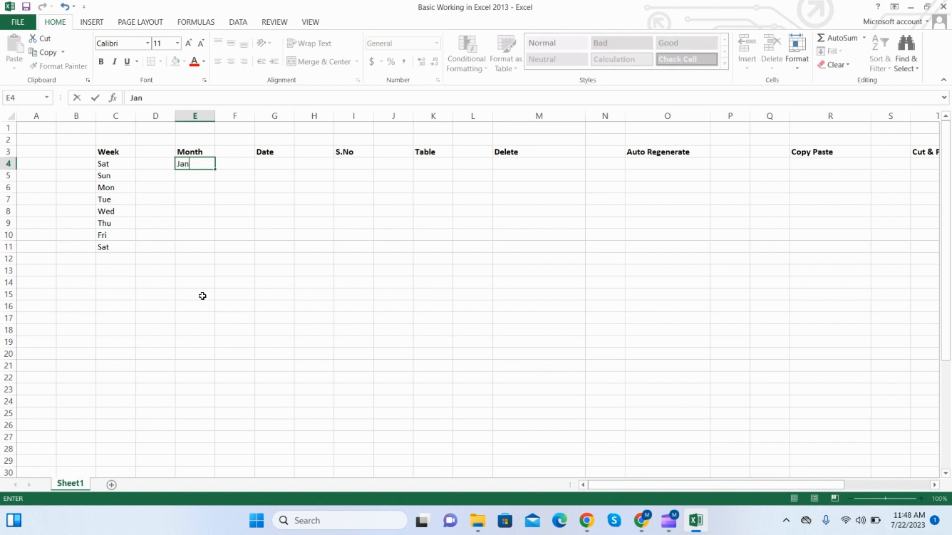
key("Return")
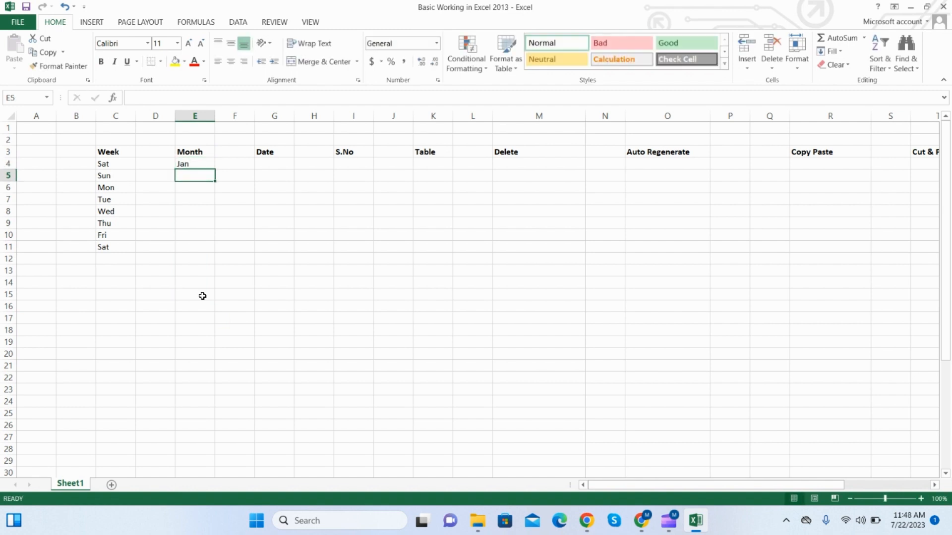
left_click(189, 164)
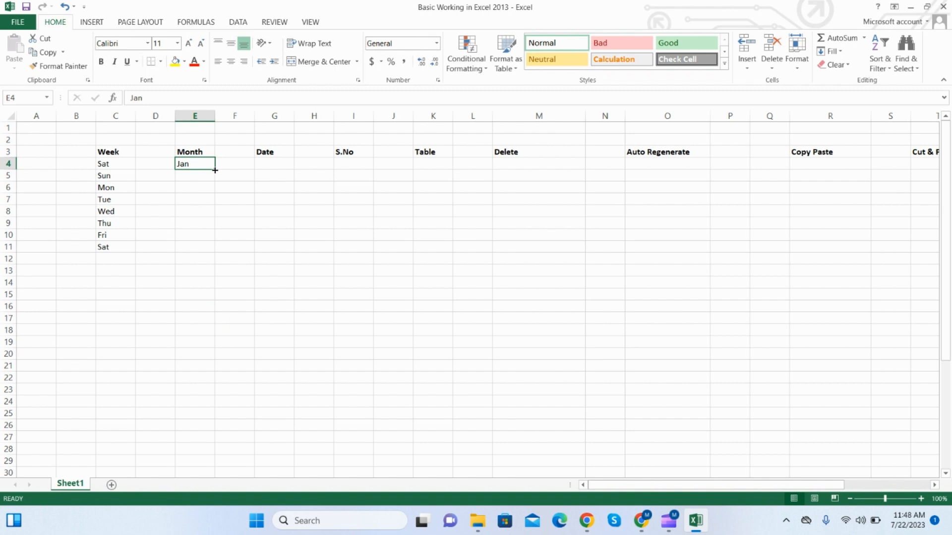
left_click_drag(215, 171, 217, 306)
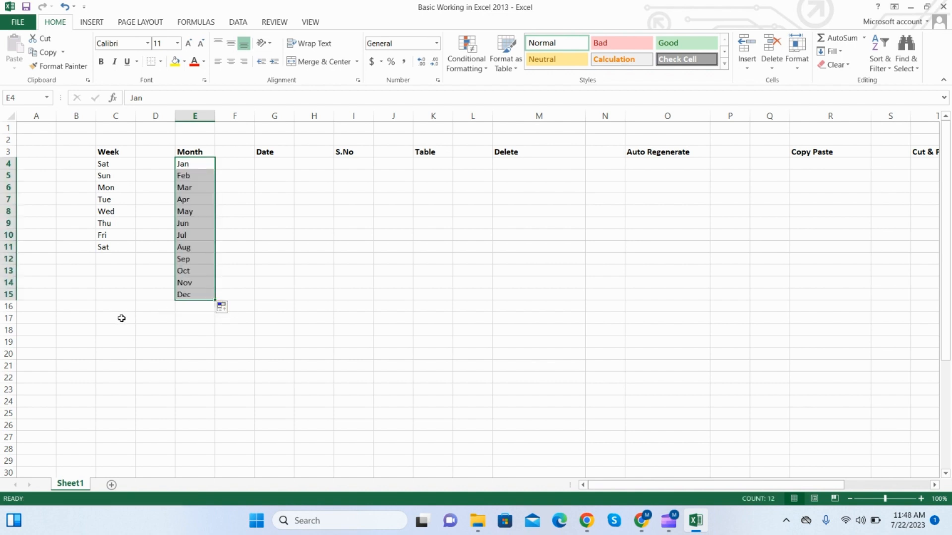
Enter the date 1-Jan-23 in G4 under Date and AutoFill consecutive dates down to 12-Jan-23 in G15.
left_click(283, 161)
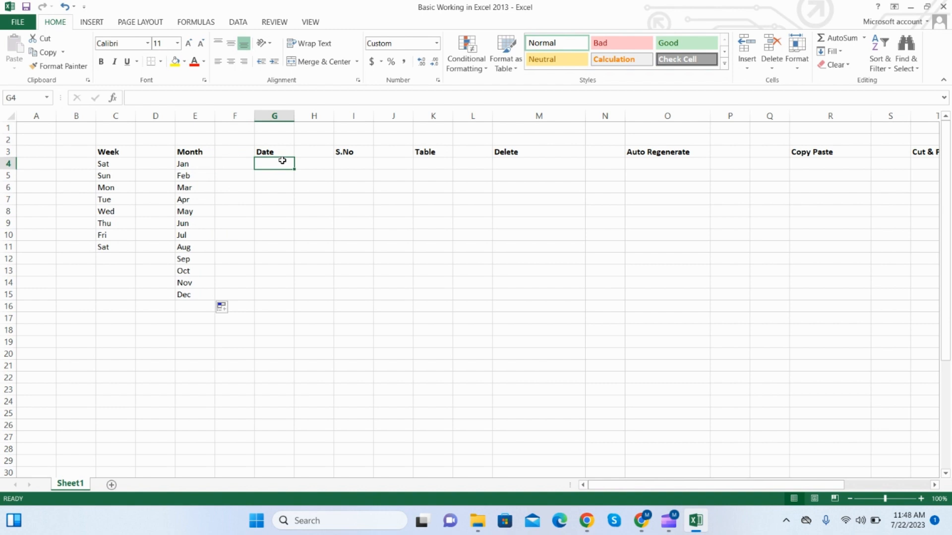
type("1")
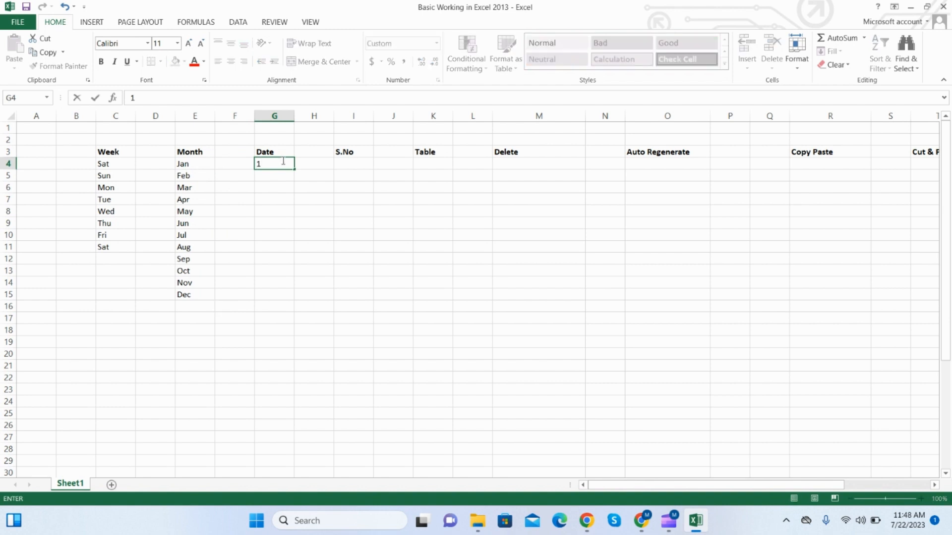
type("jan2023")
key("Return")
left_click(282, 162)
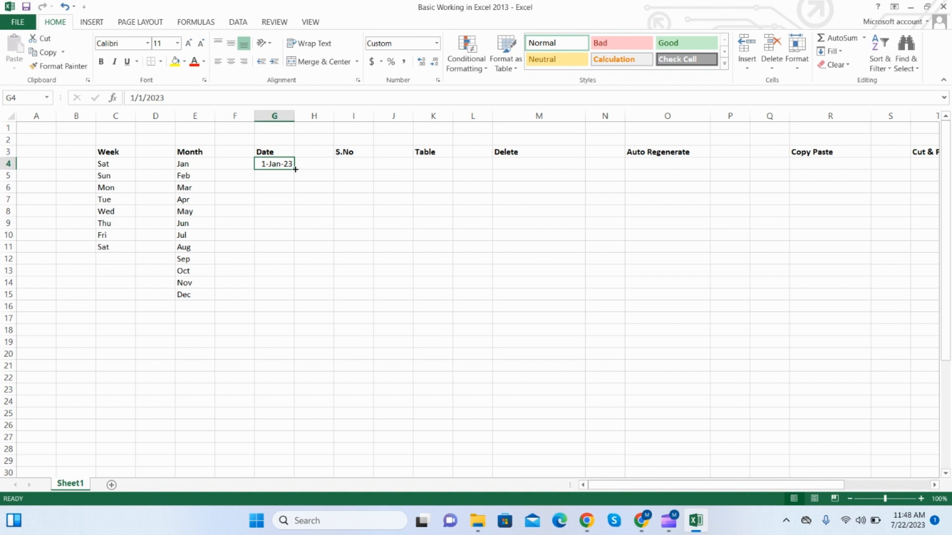
left_click_drag(295, 169, 303, 298)
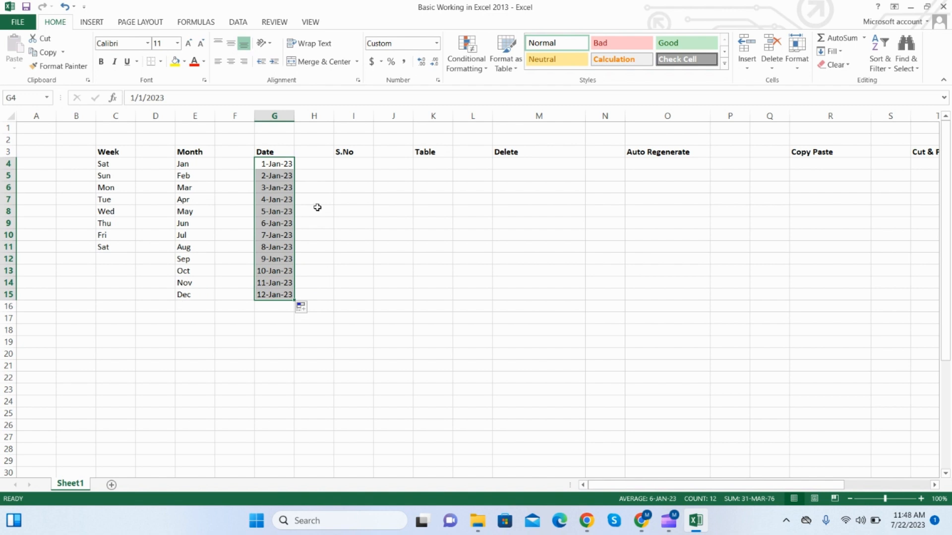
left_click(369, 162)
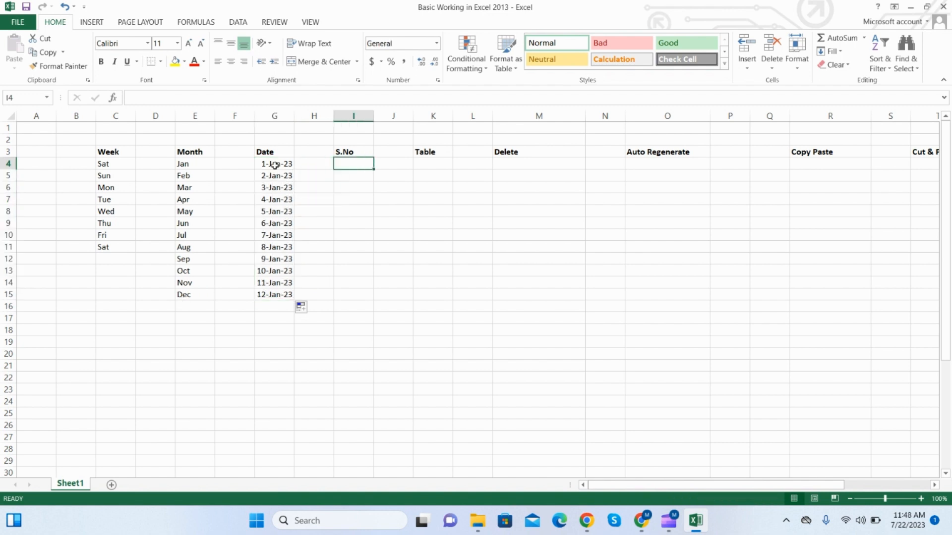
left_click_drag(275, 165, 279, 297)
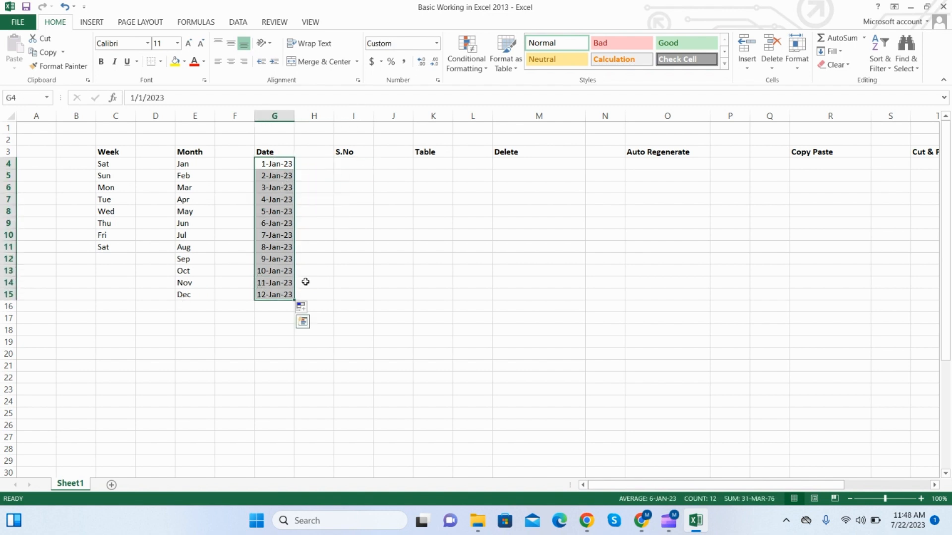
Clear the January dates in G4:G15 and enter the date 1 July 2023 in G4 under Date.
key("Delete")
type("1")
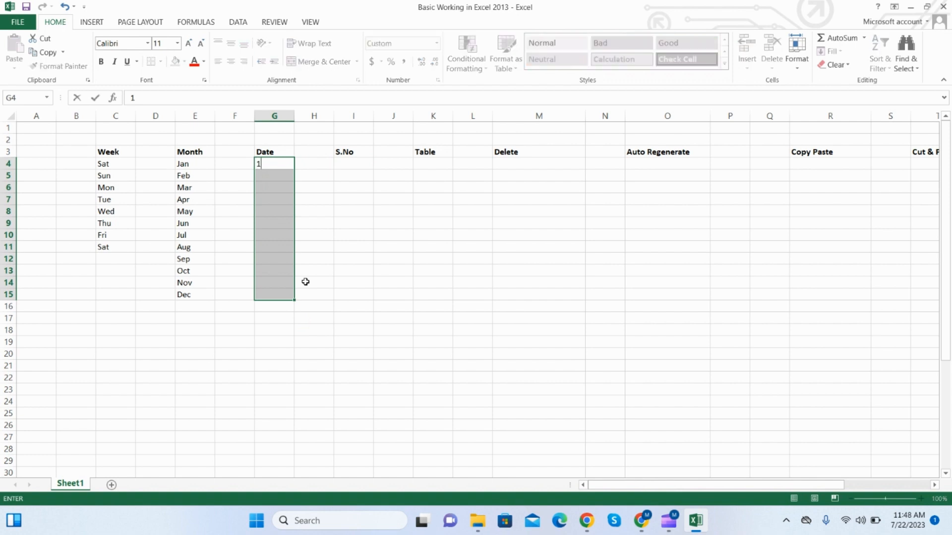
type("july 202")
key("Return")
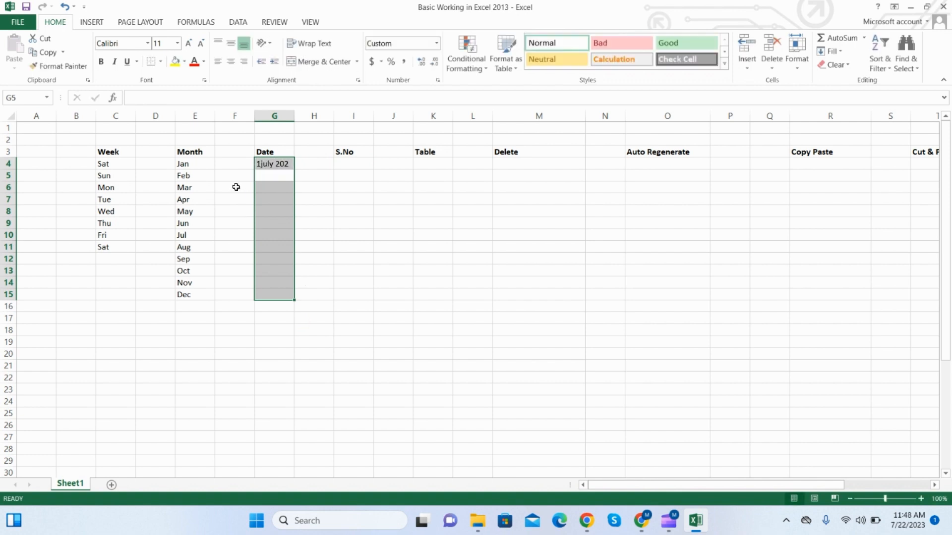
left_click(277, 165)
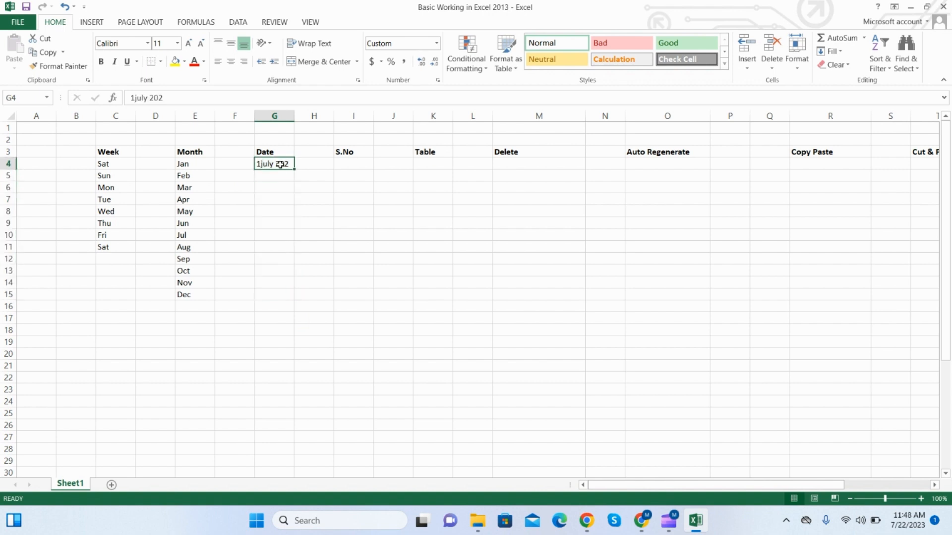
key("BackSpace")
type("2")
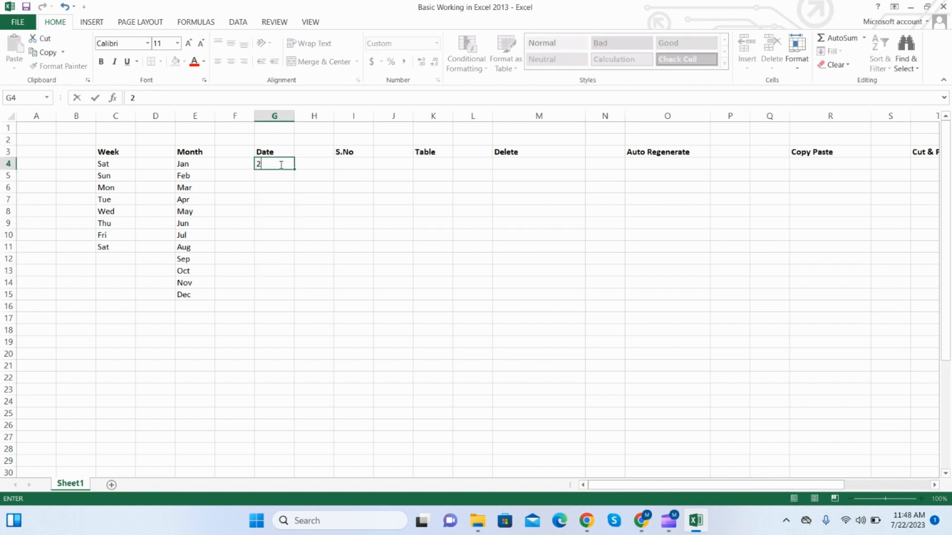
type(" july 2023")
key("Return")
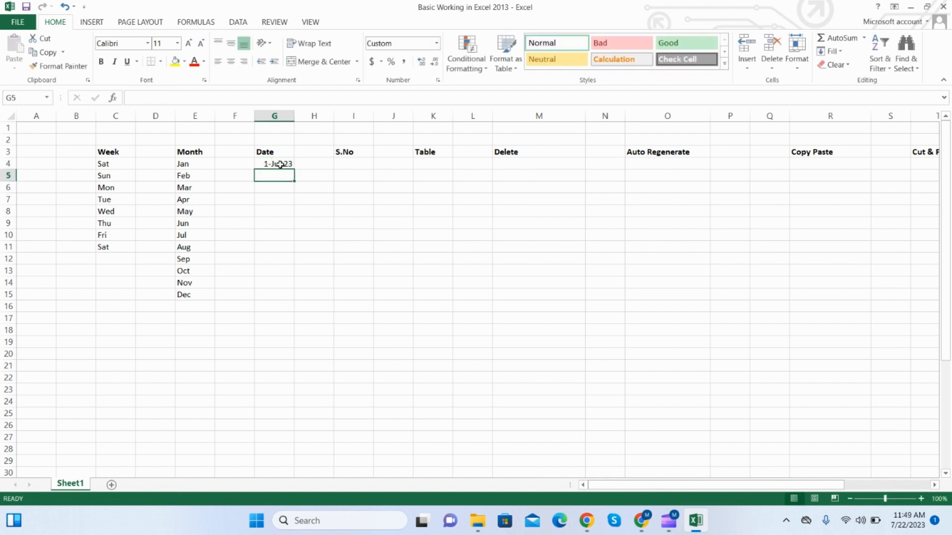
AutoFill consecutive dates from G4 down to 14-Jul-23 in G17.
left_click(281, 164)
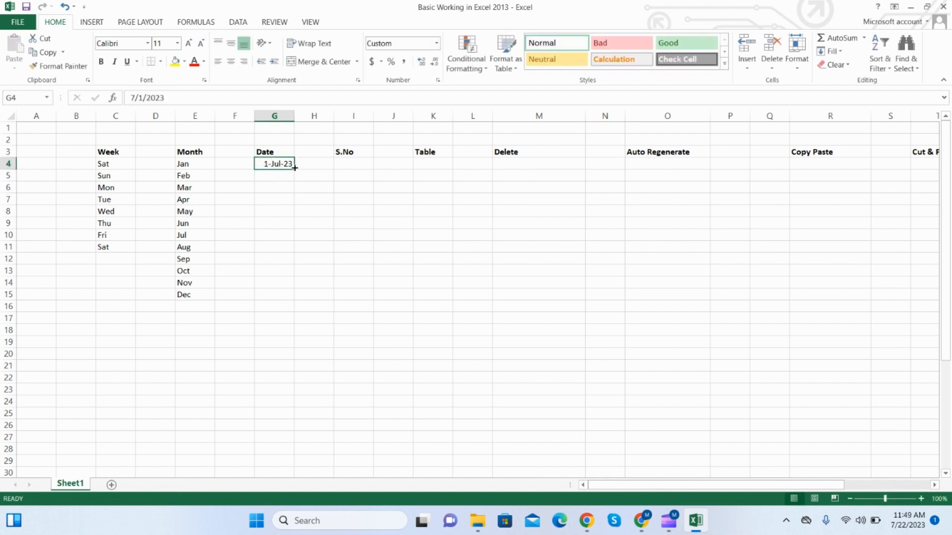
left_click_drag(295, 170, 295, 323)
left_click(314, 198)
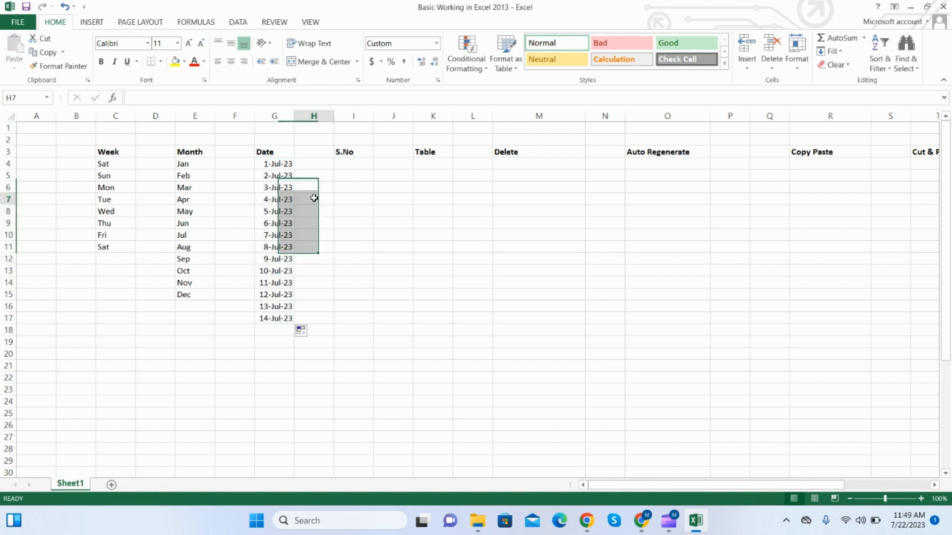
left_click(266, 163)
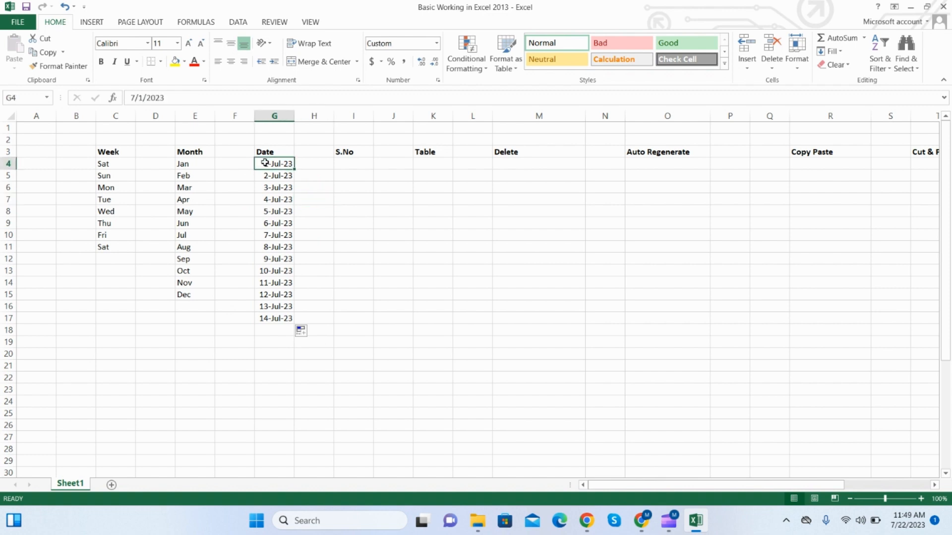
Try filling serial numbers from 1 in I4 down to I18, and clear the filled cells again.
left_click(338, 164)
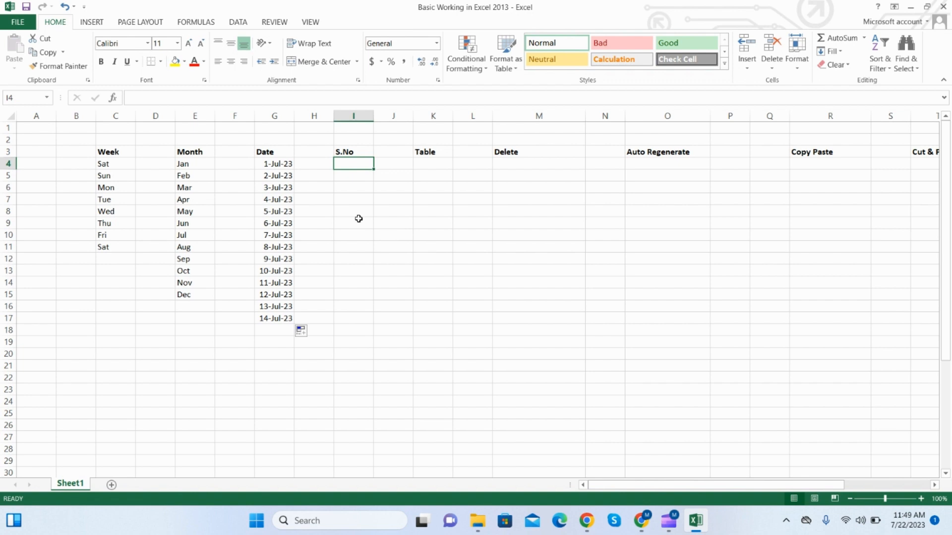
type("1")
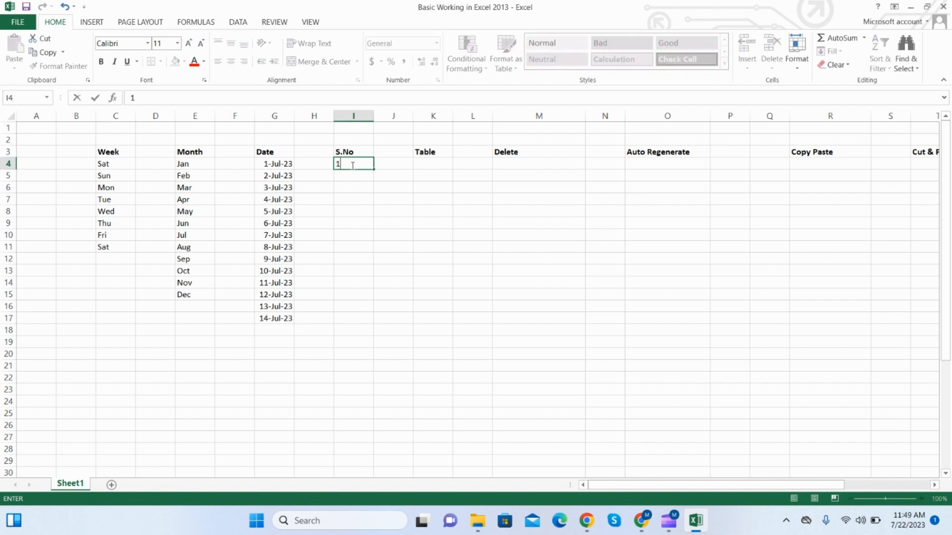
left_click_drag(373, 170, 372, 331)
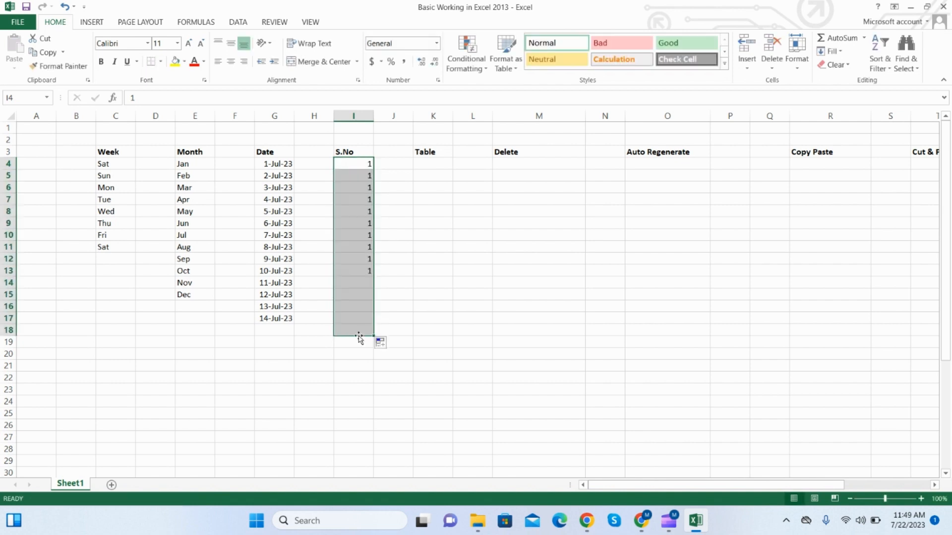
left_click(355, 166)
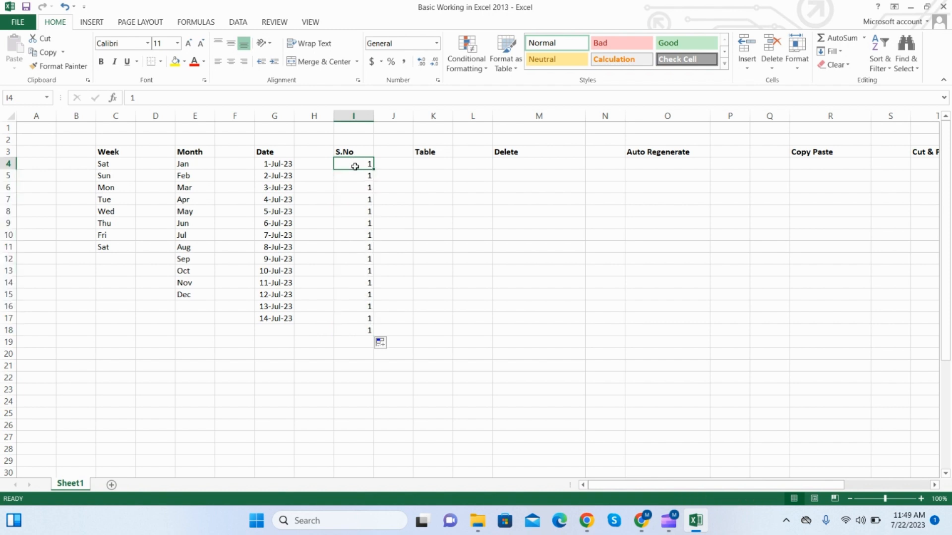
left_click_drag(355, 166, 350, 330)
key("Delete")
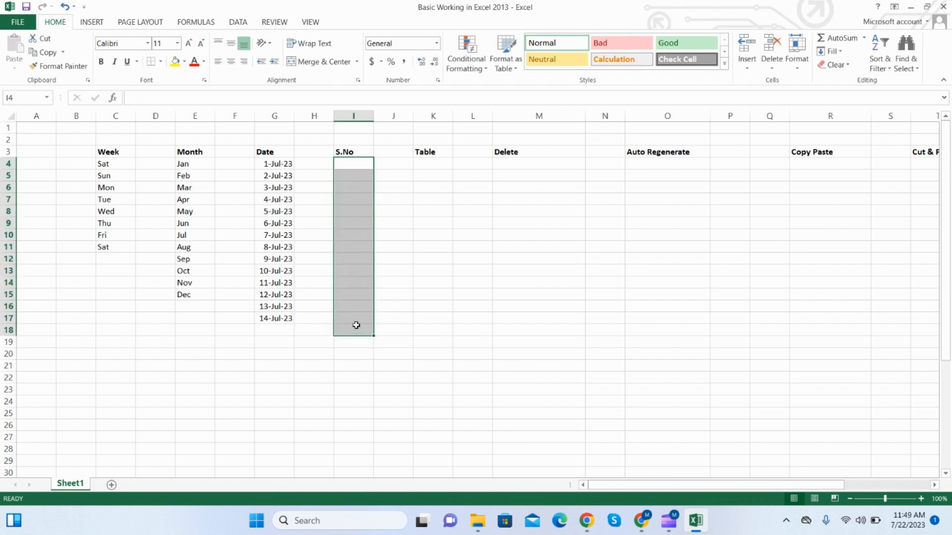
Enter 1 in I4 under S.No and AutoFill an increasing number series down to 14 in I17.
key("Up")
key("Down")
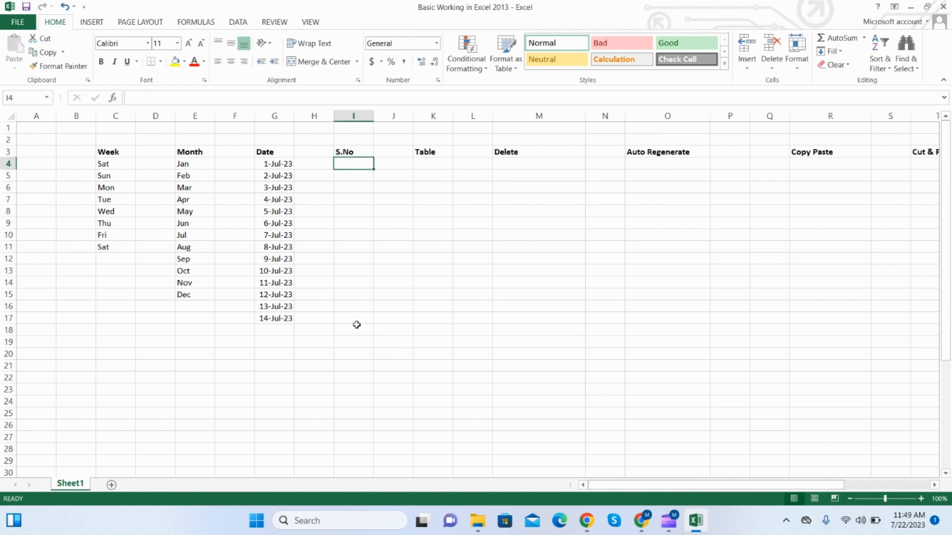
type("1")
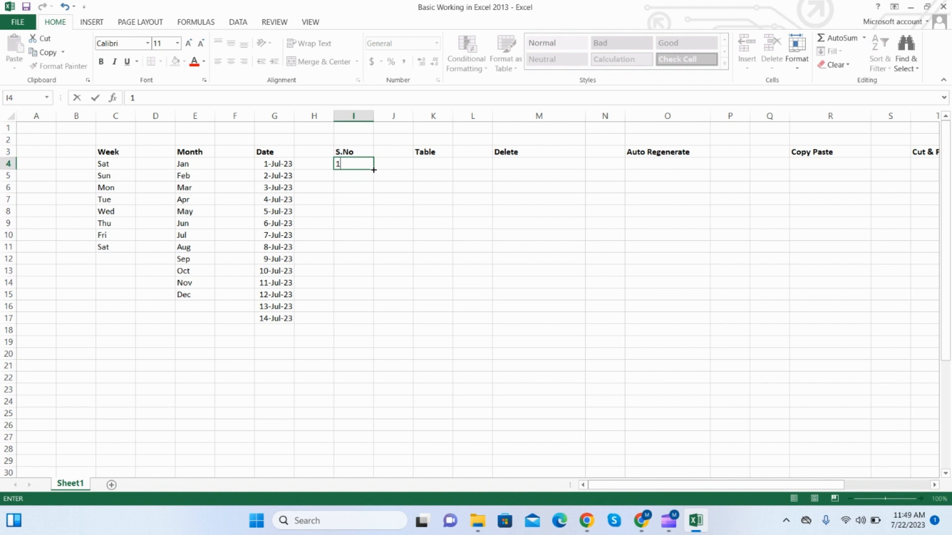
left_click_drag(374, 169, 379, 329)
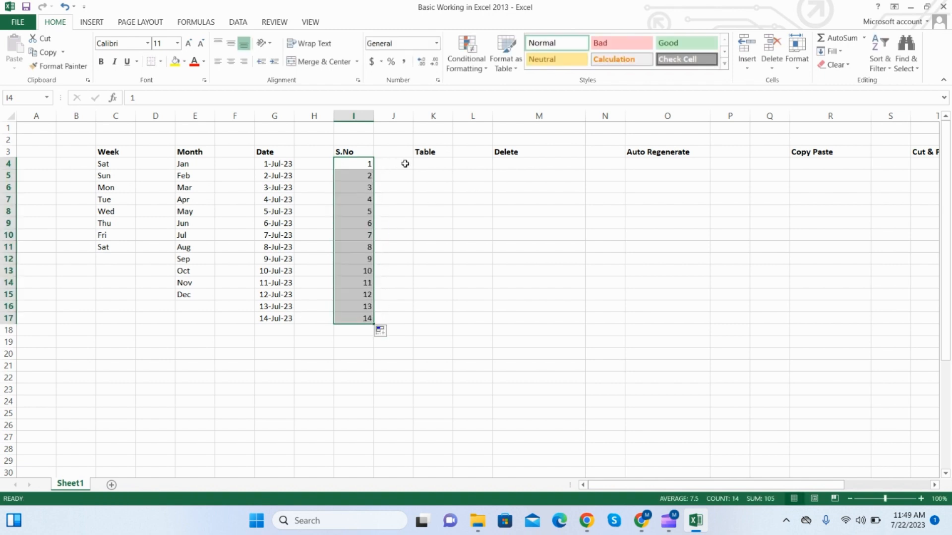
Enter 2 in K4 and 4 in K5 under Table.
left_click(431, 163)
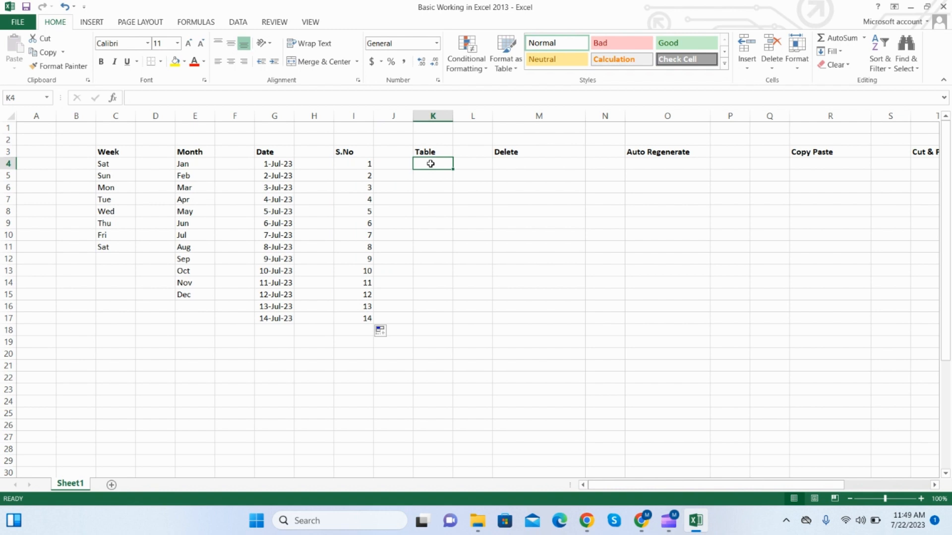
type("2")
key("Return")
key("Up")
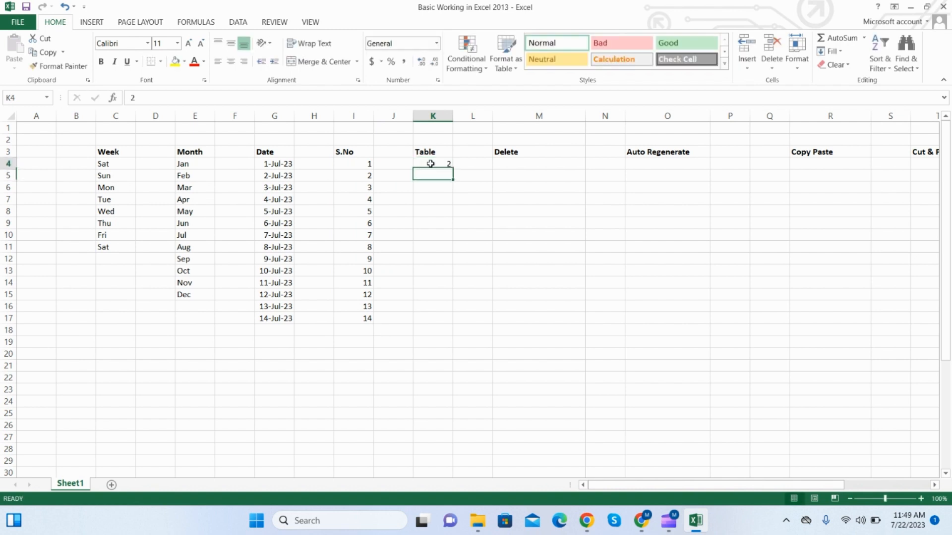
key("Down")
type("4")
key("Return")
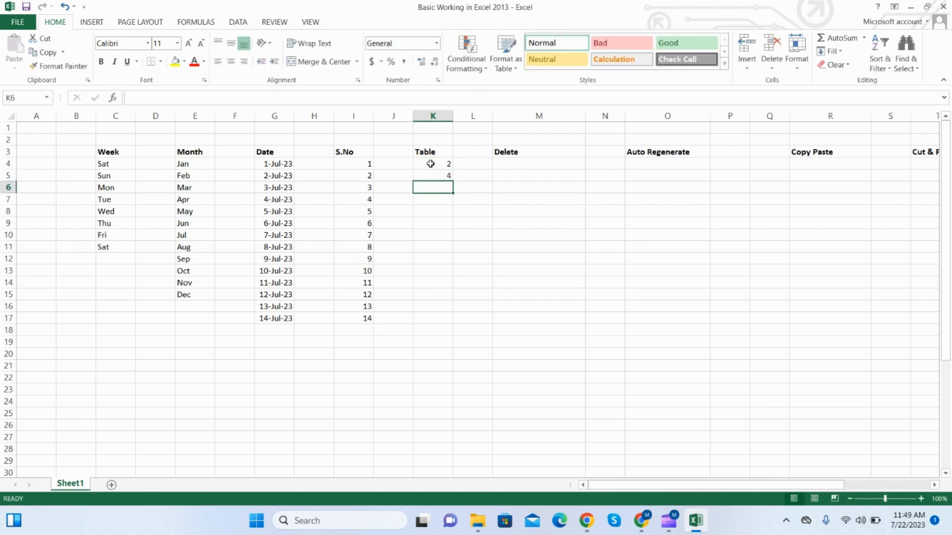
AutoFill the multiples of 2 from K4:K5 down to 30 in K18.
left_click_drag(430, 164, 429, 183)
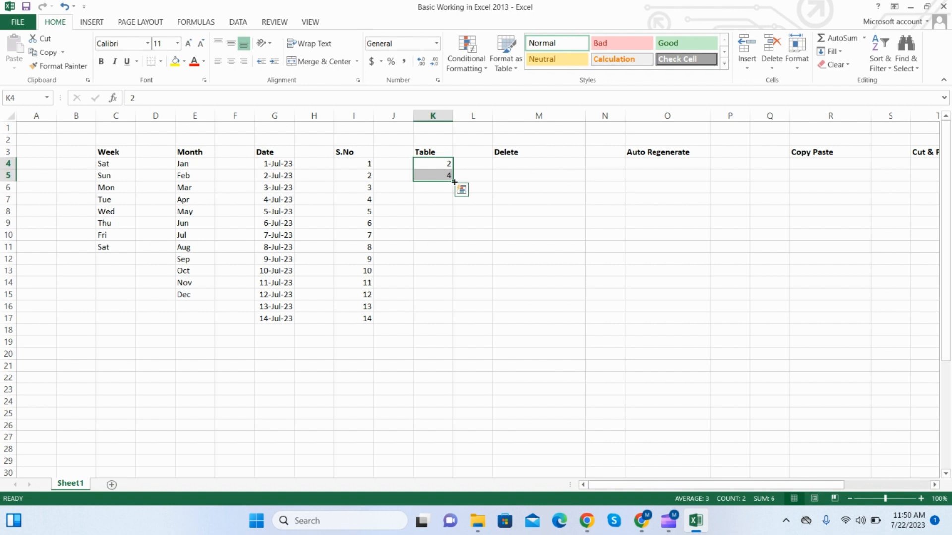
left_click_drag(454, 182, 452, 335)
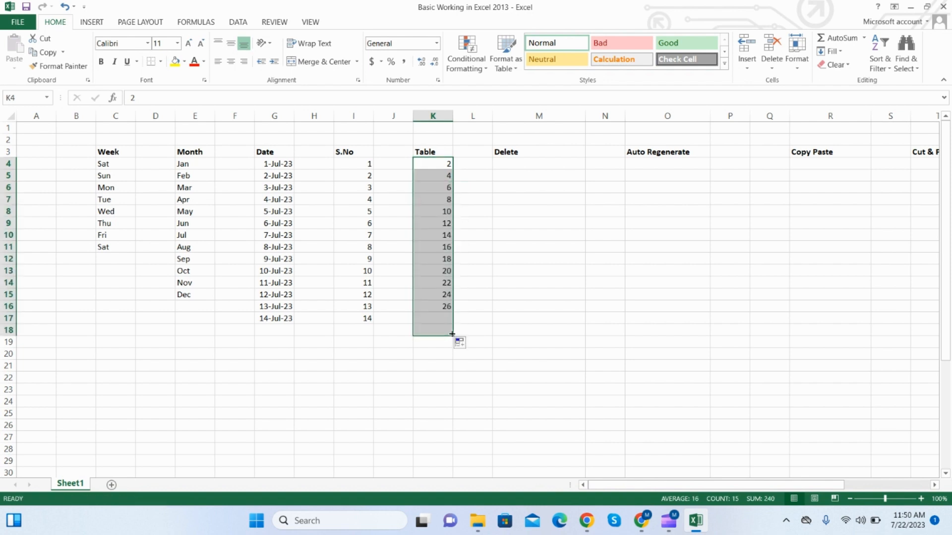
left_click(425, 169)
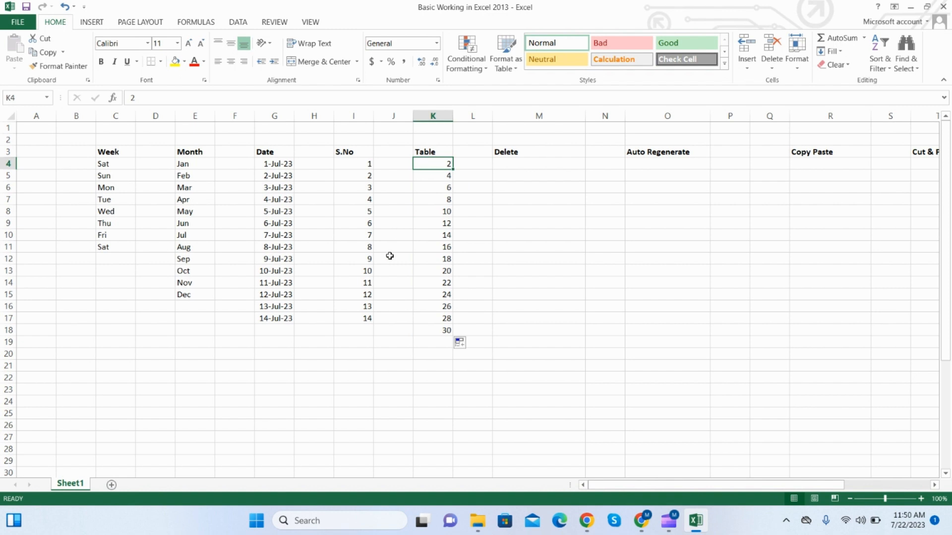
left_click(541, 165)
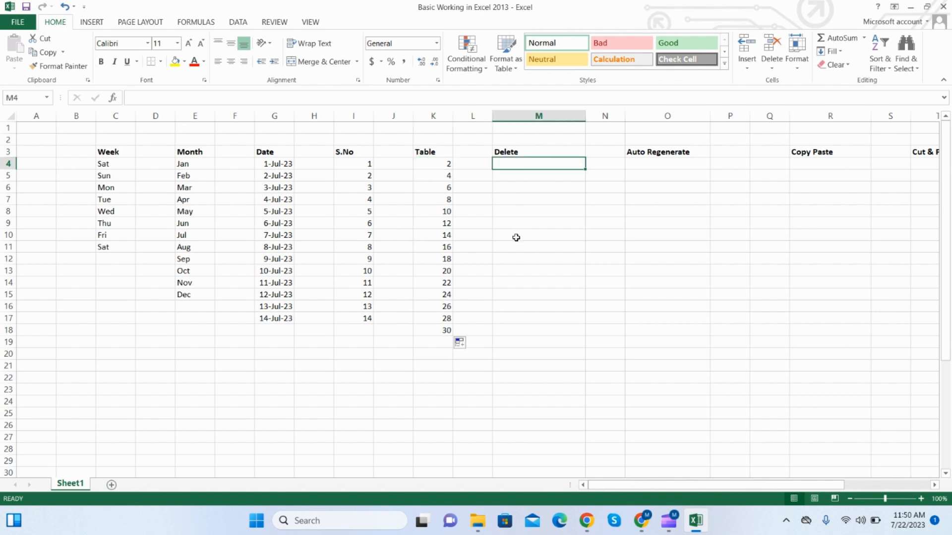
left_click(758, 307)
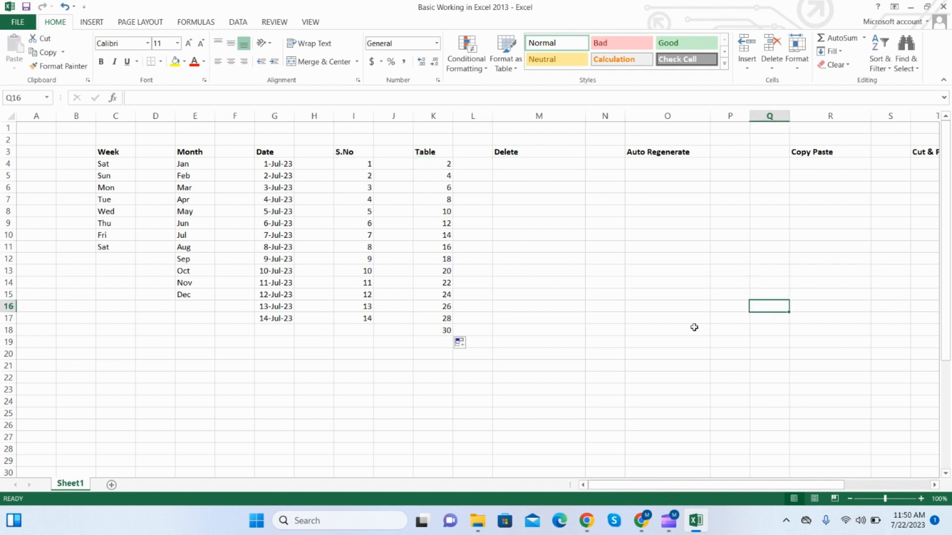
left_click(507, 362)
left_click(429, 375)
left_click(307, 367)
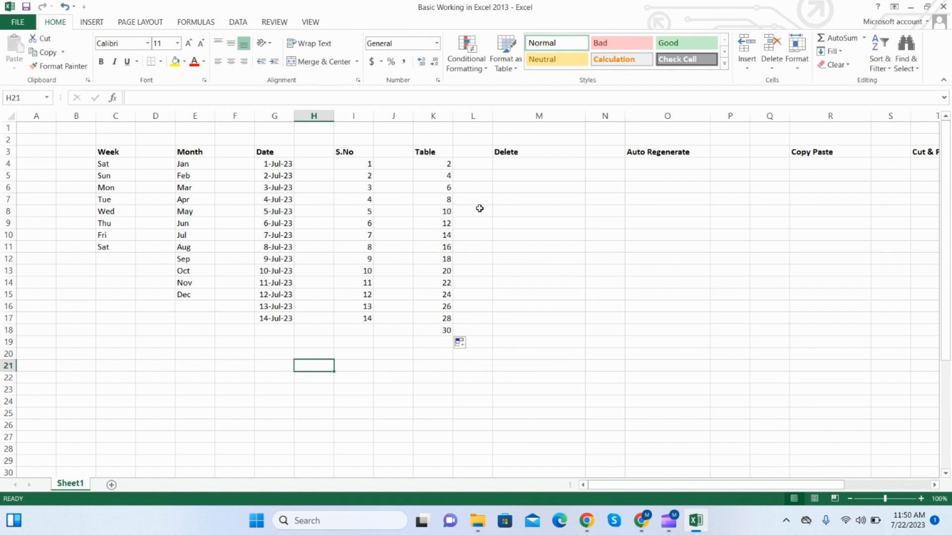
Clear the contents of columns I through K, and undo the deletion.
left_click_drag(432, 117, 357, 138)
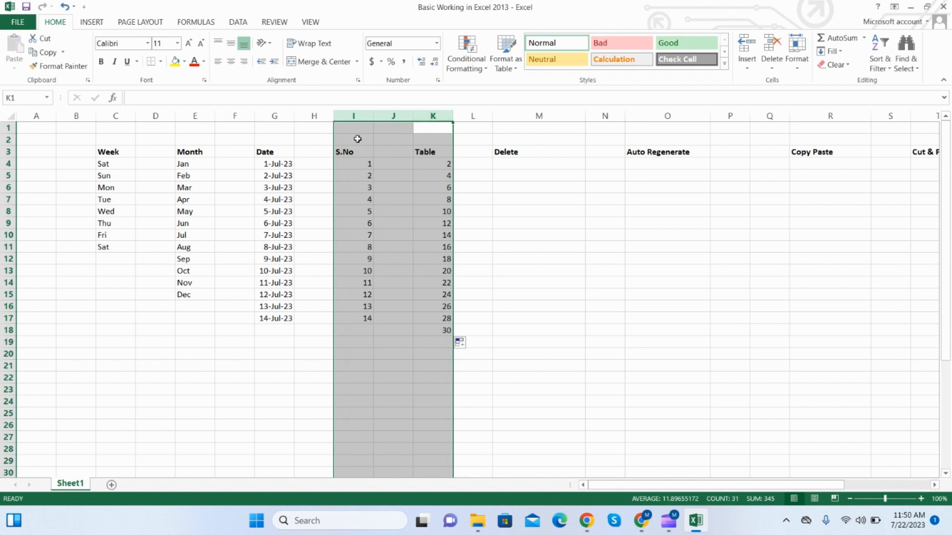
key("Delete")
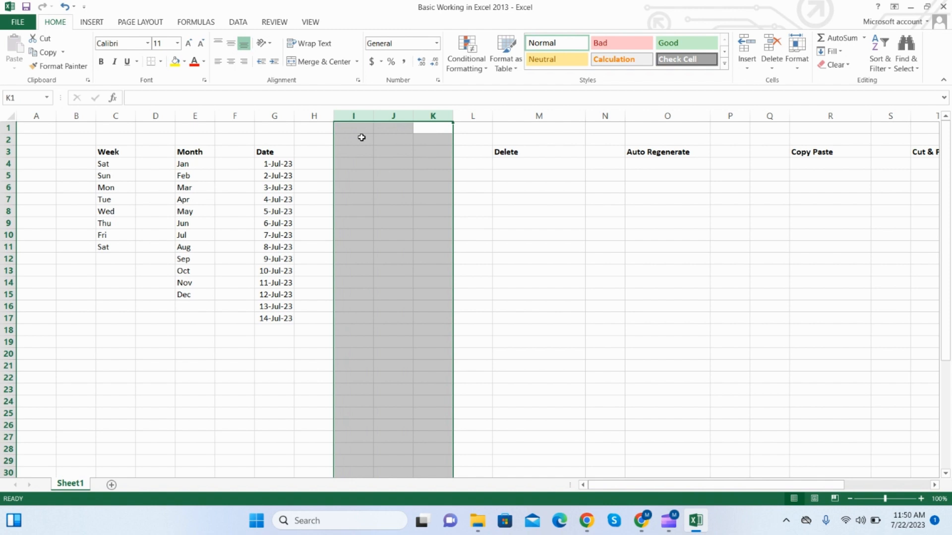
key("ctrl+z")
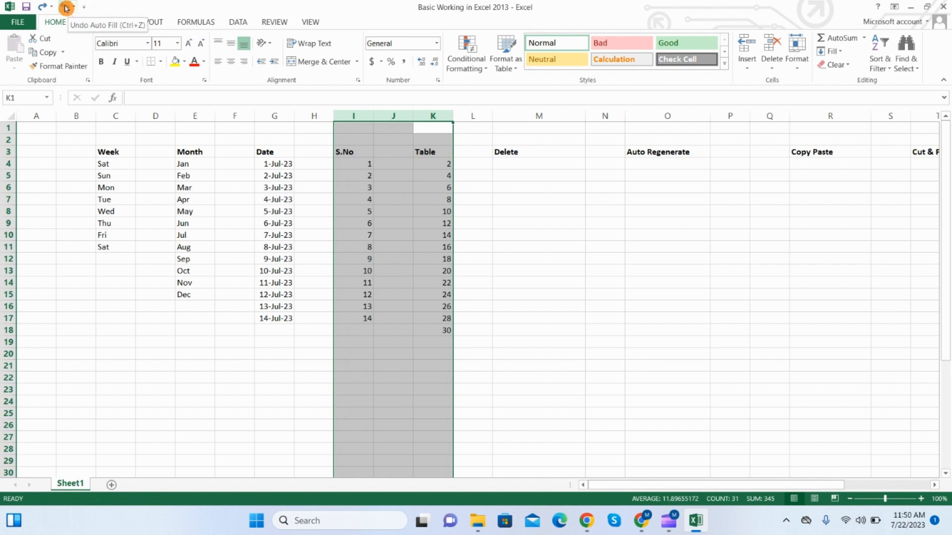
left_click(472, 197)
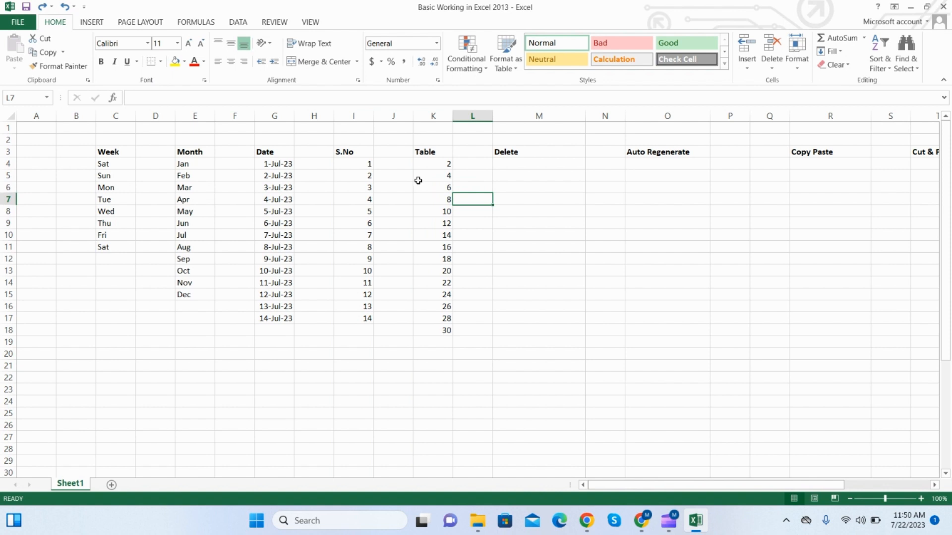
left_click(555, 163)
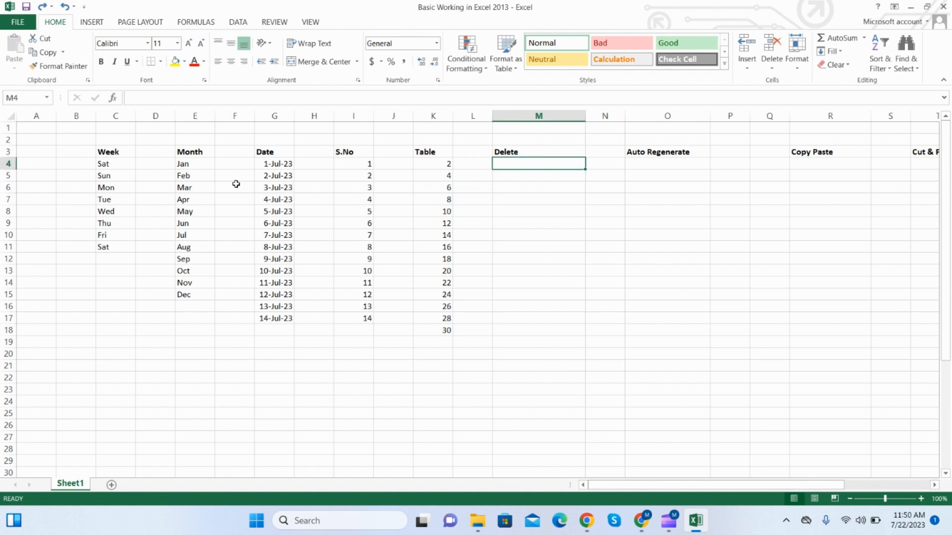
Clear the contents of the range G6:K11, and undo the deletion.
left_click_drag(267, 189, 435, 246)
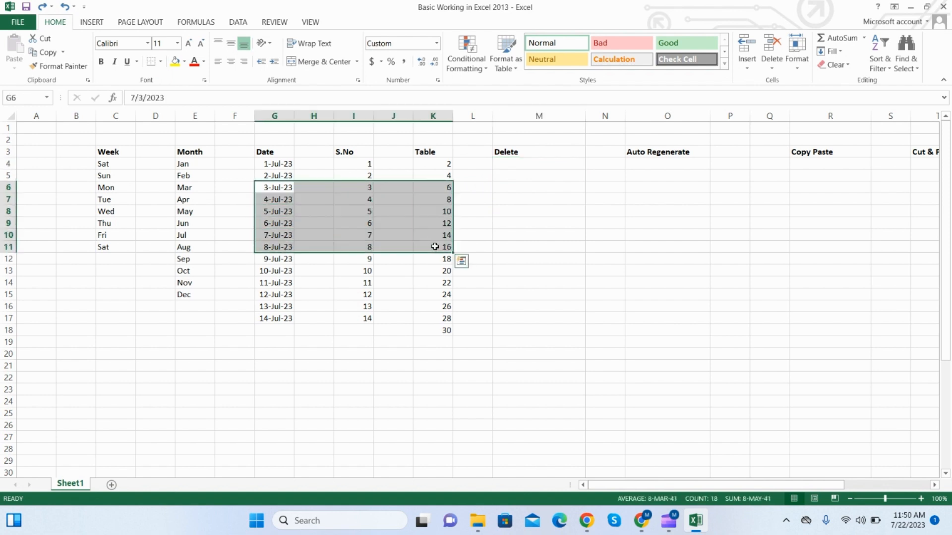
key("Delete")
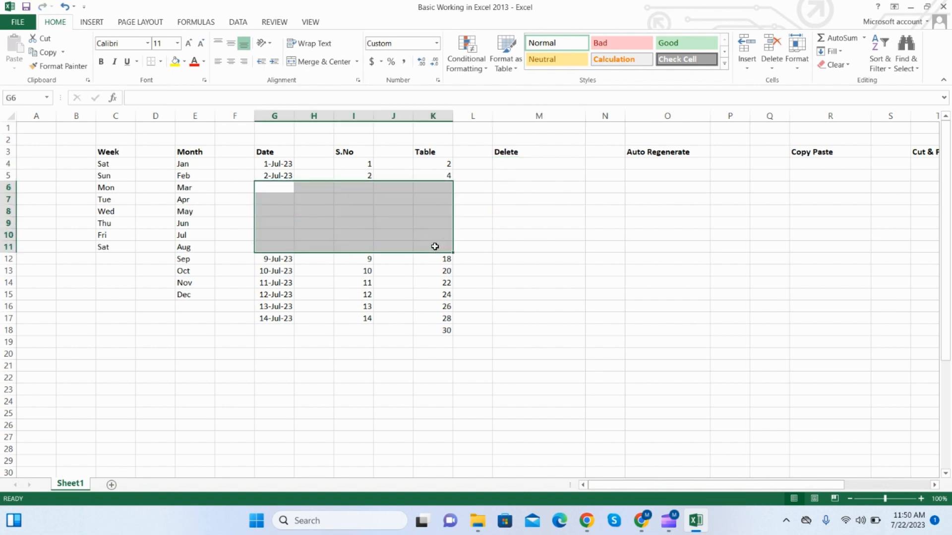
key("ctrl+z")
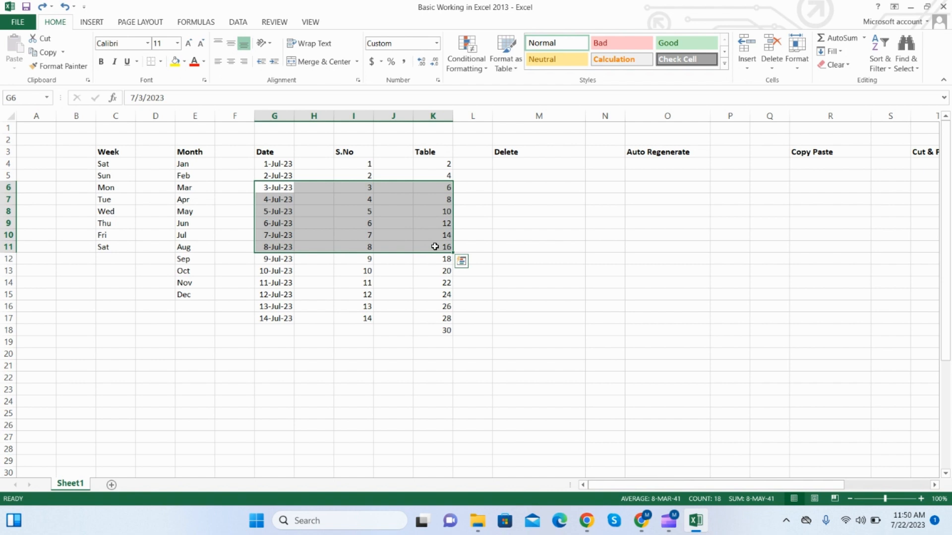
left_click(308, 306)
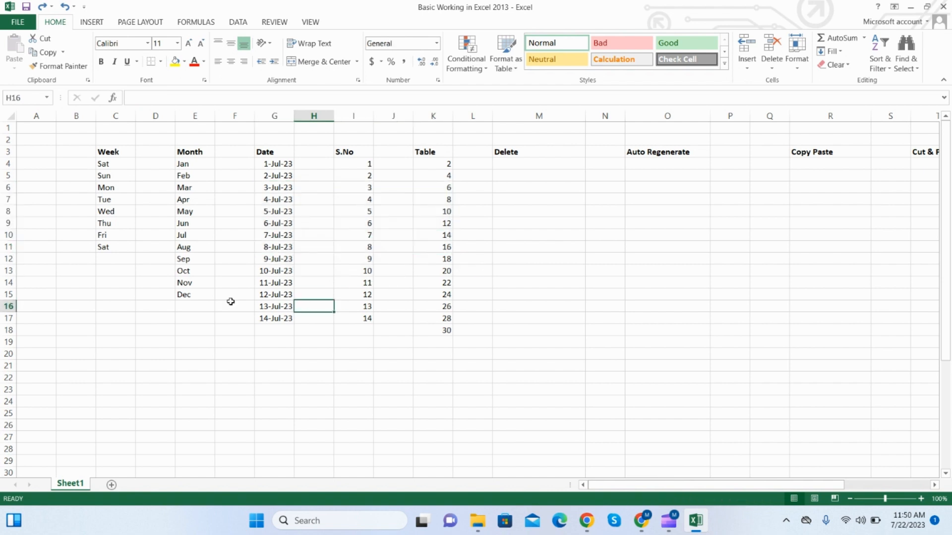
Clear the contents of rows 7 through 12, and undo the deletion.
left_click(10, 199)
left_click_drag(10, 199, 8, 258)
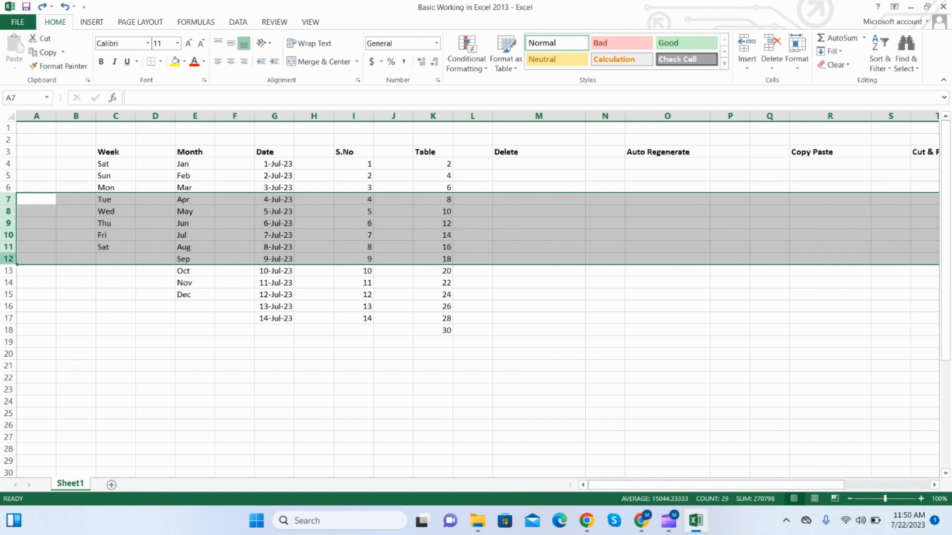
key("Delete")
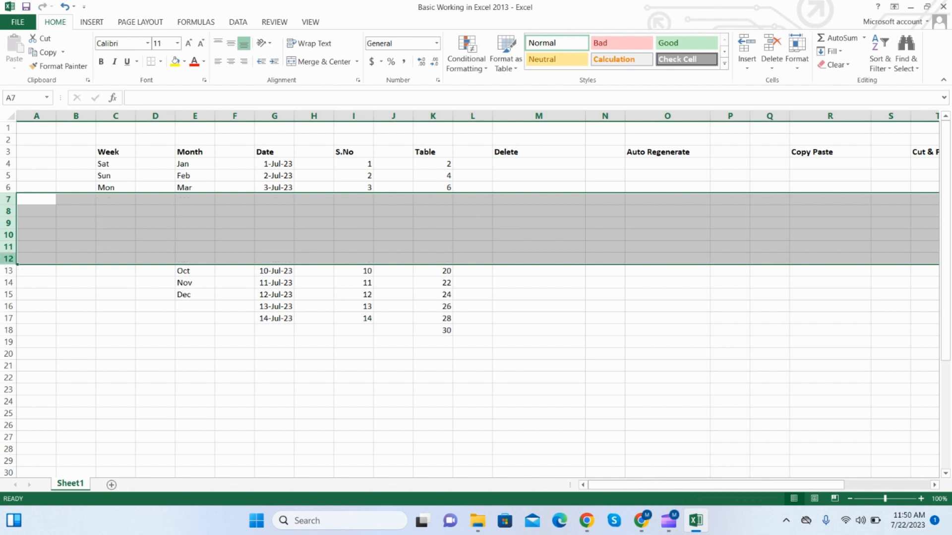
key("ctrl+z")
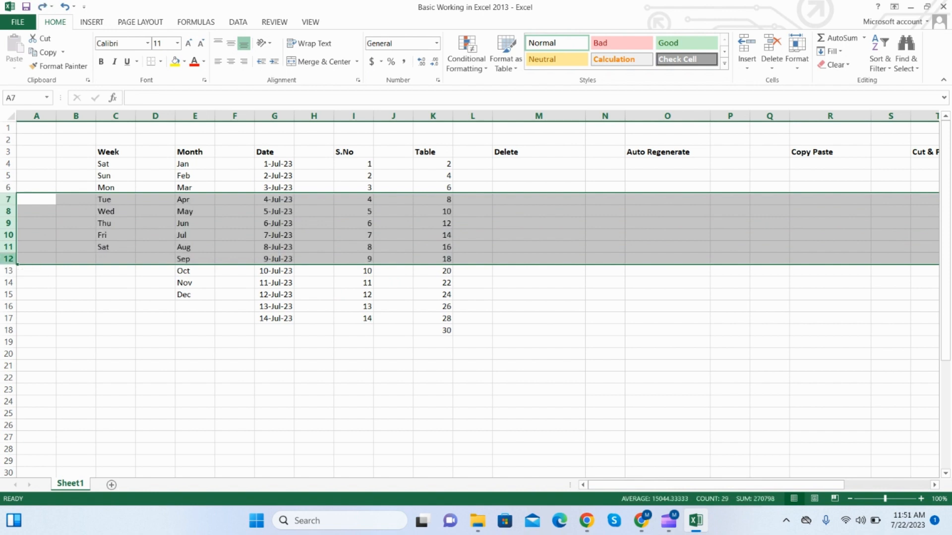
left_click(229, 272)
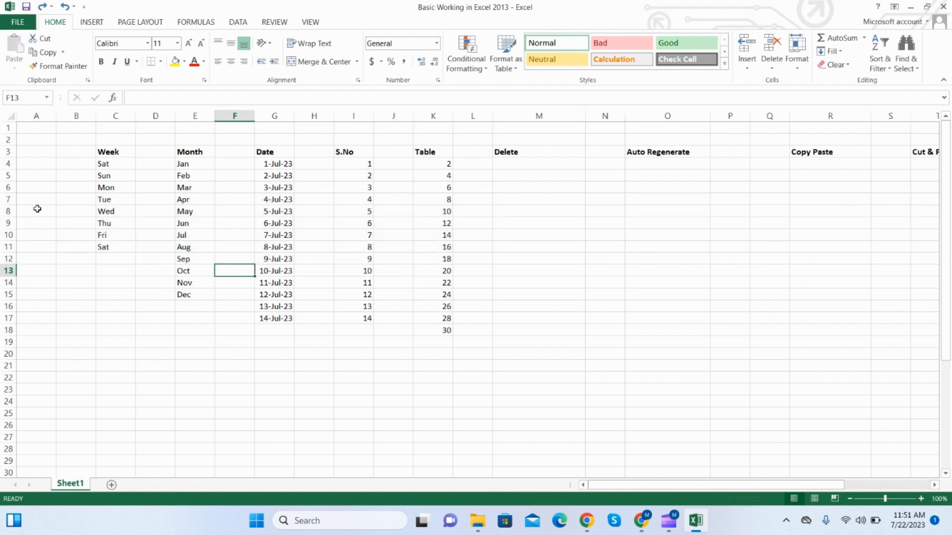
Clear the contents of the entire worksheet, and undo the deletion.
left_click(10, 115)
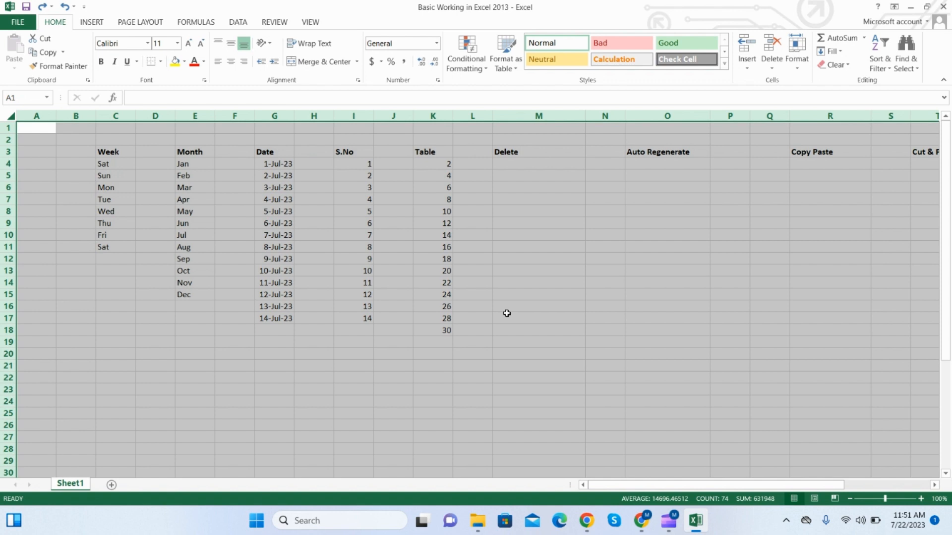
key("Delete")
key("ctrl+z")
Erase the date in G9 while editing the cell, and cancel the edit.
left_click(287, 223)
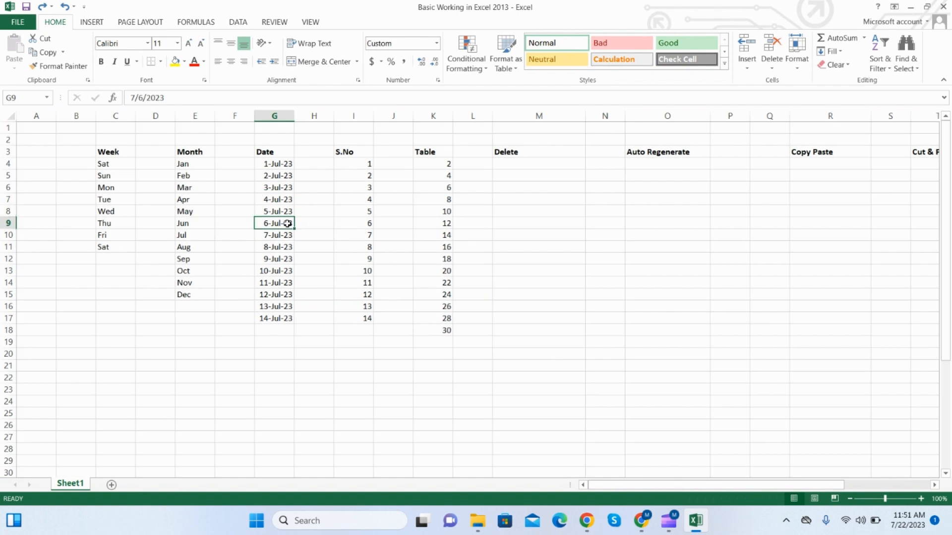
key("BackSpace")
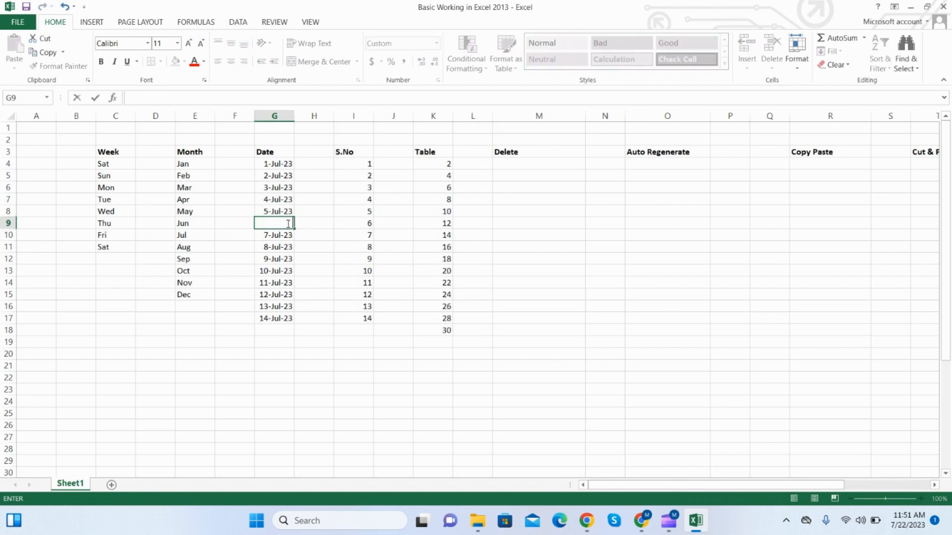
key("Escape")
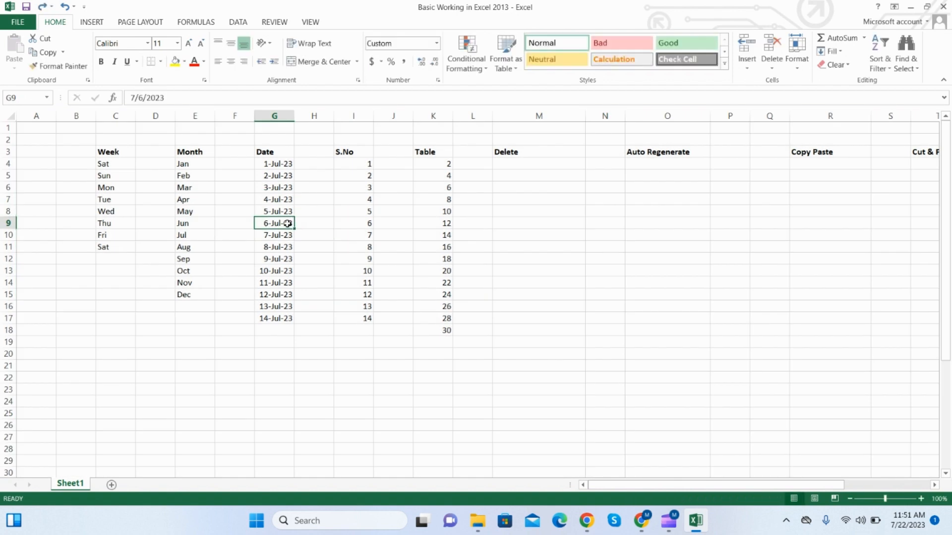
left_click(310, 271)
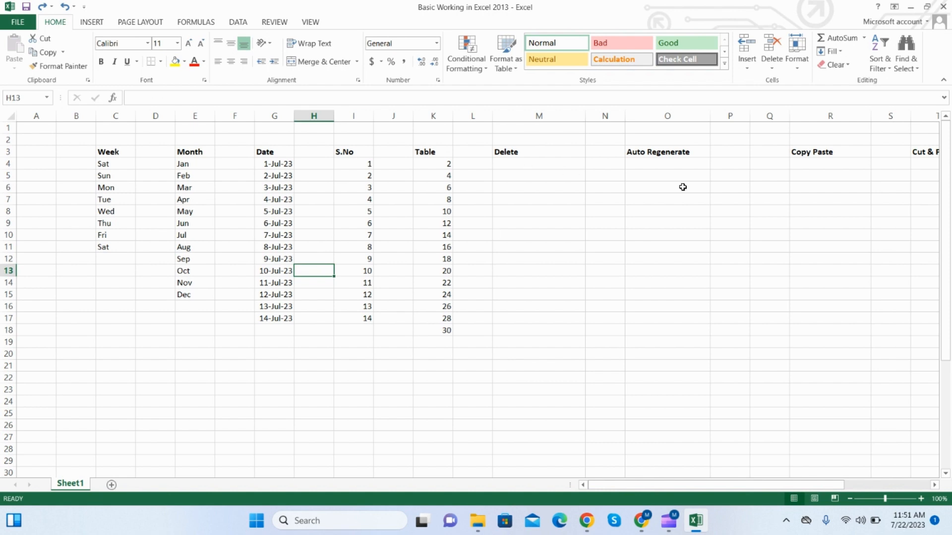
left_click(681, 165)
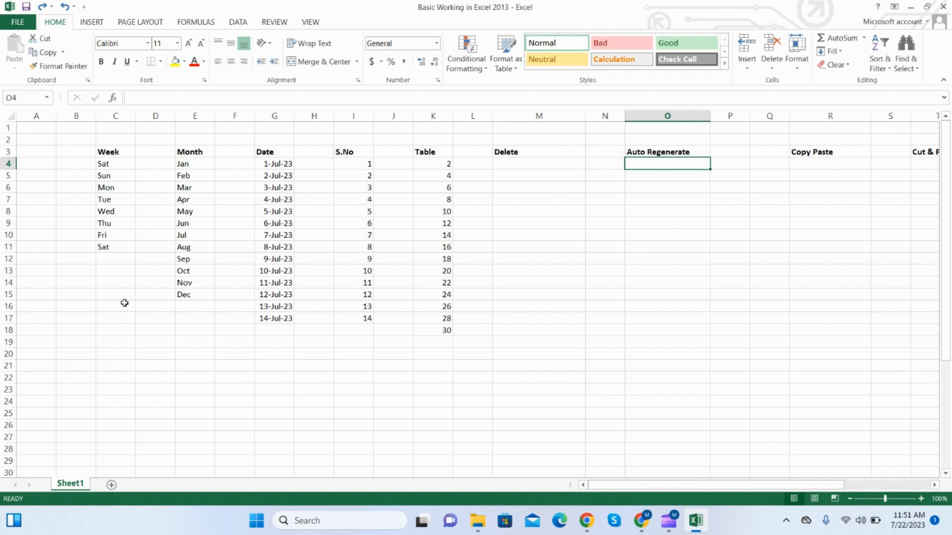
left_click(125, 163)
left_click_drag(124, 163, 143, 247)
left_click_drag(198, 163, 206, 294)
left_click(481, 402)
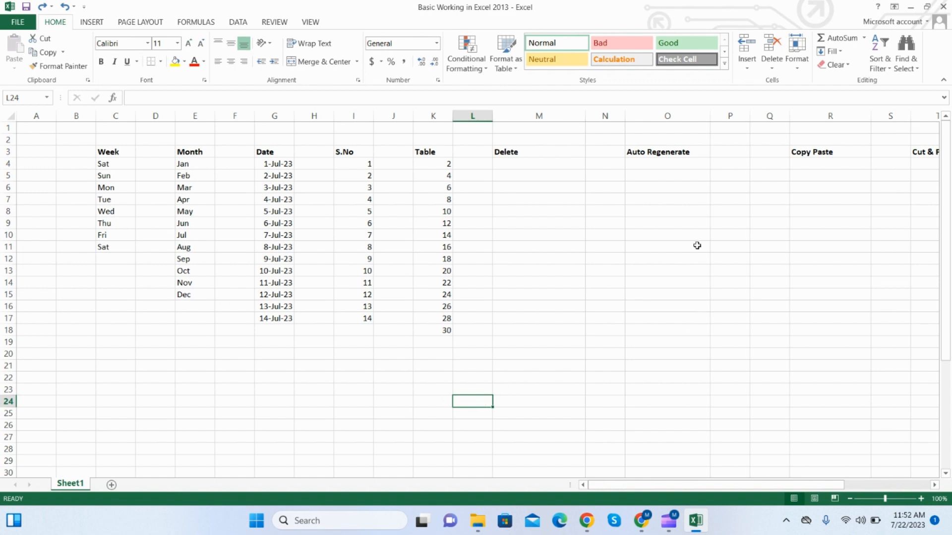
left_click(670, 234)
Enter six people's first names in O4:O9 under the Auto Regenerate heading.
left_click(639, 165)
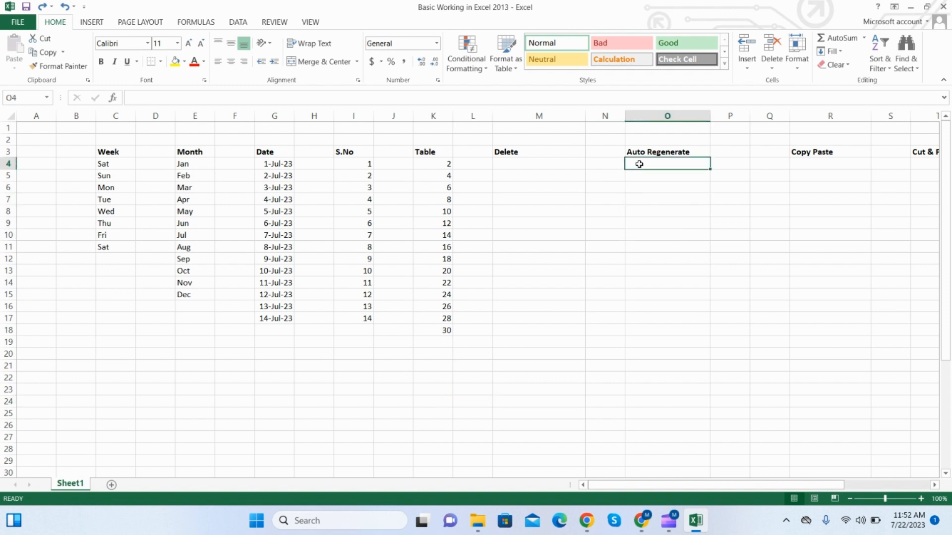
type("Fahim")
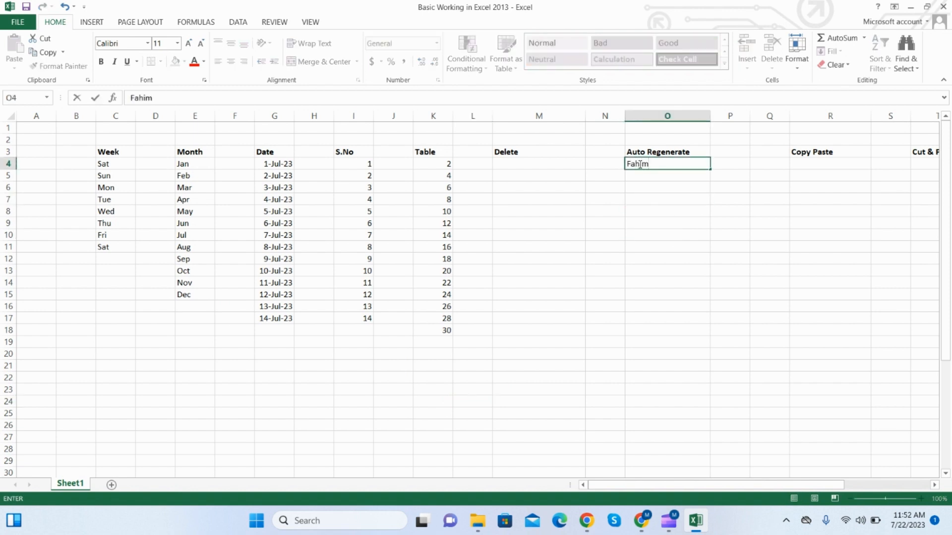
key("Return")
type("Murtaz")
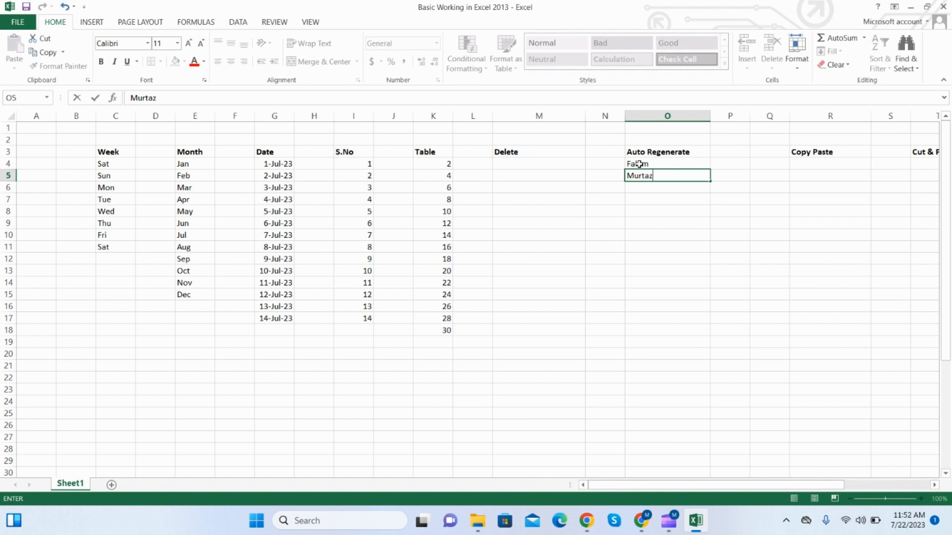
type("a")
key("Return")
type("Smith")
key("Return")
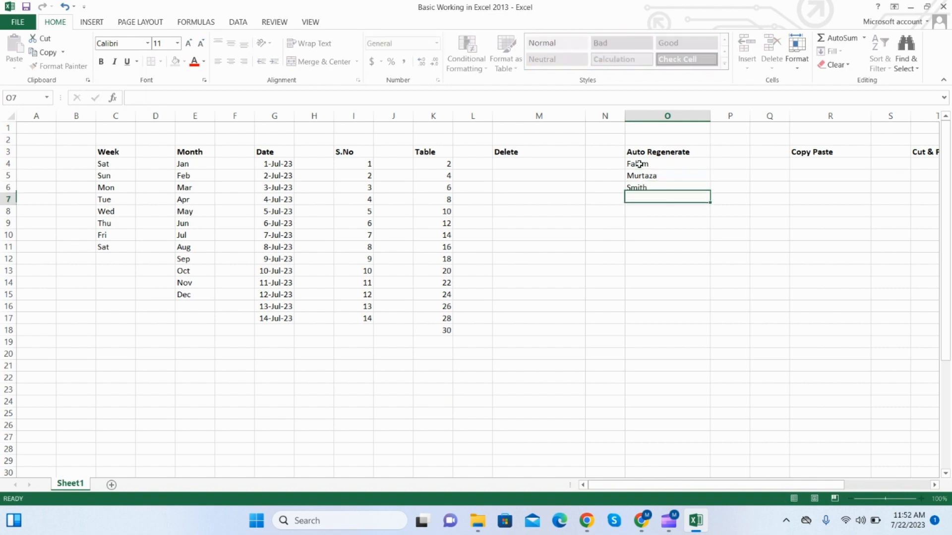
type("Danial")
key("Return")
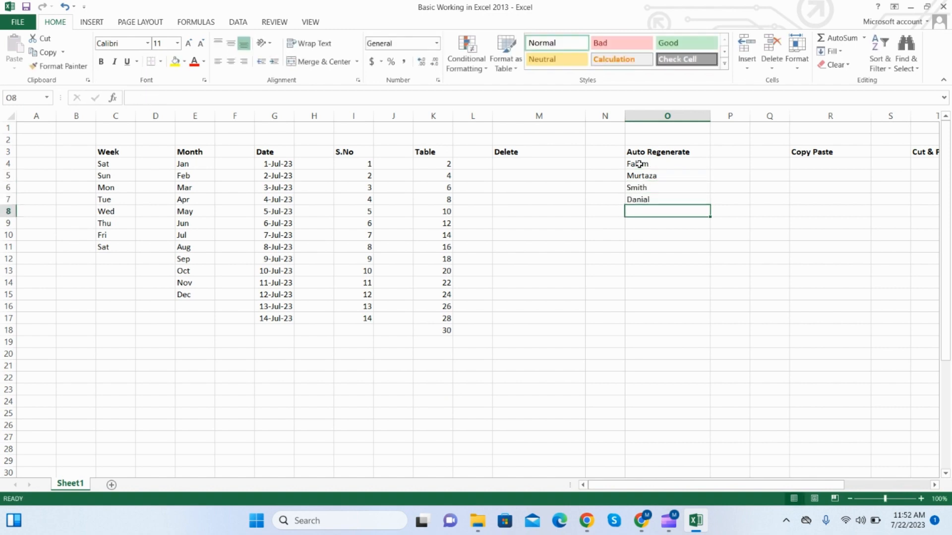
type("Ho")
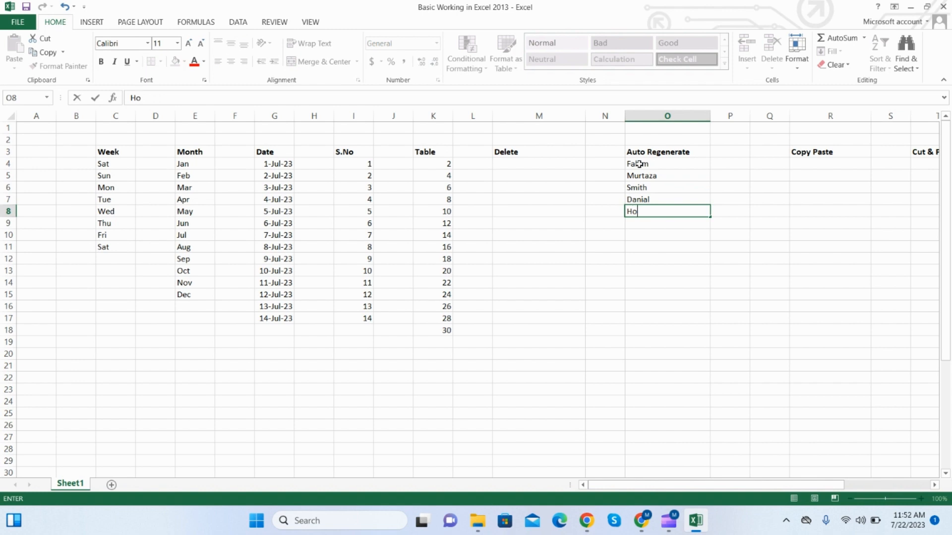
type("lin")
key("Return")
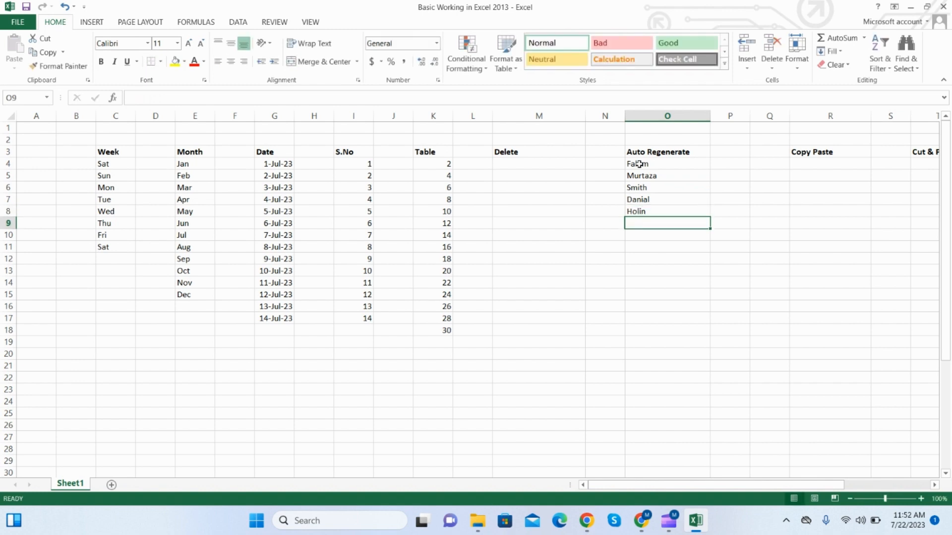
type("Hai")
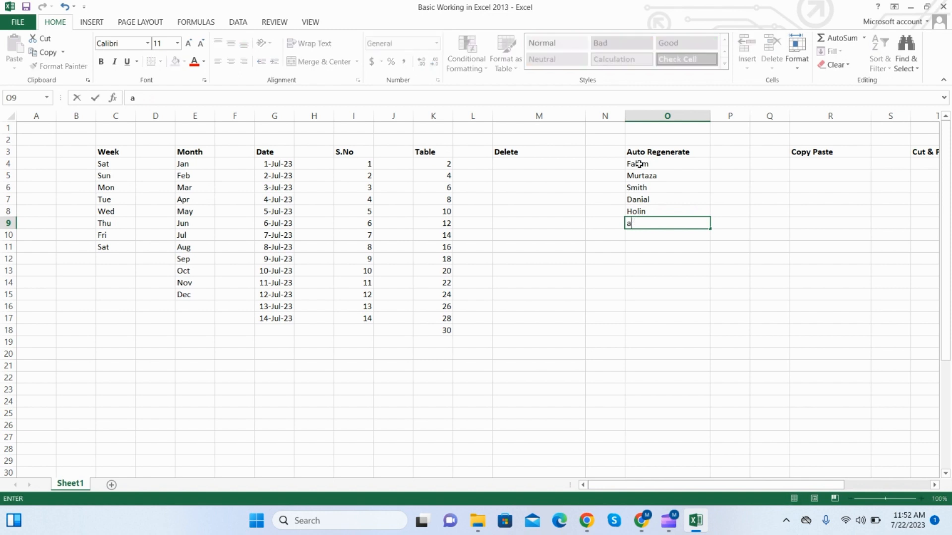
type("e")
key("Return")
left_click(671, 272)
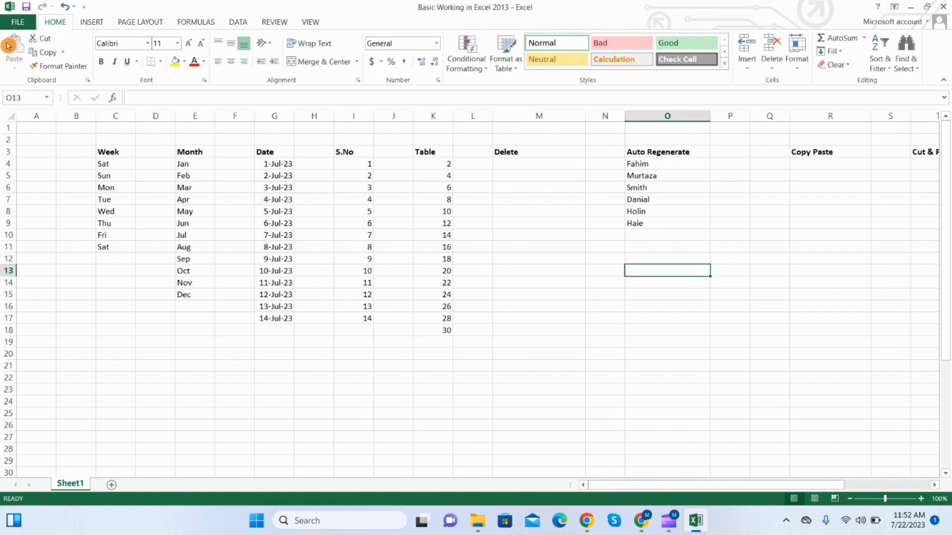
Open the custom lists editor from the advanced Excel options and permanently delete the existing custom list of four names.
left_click(12, 23)
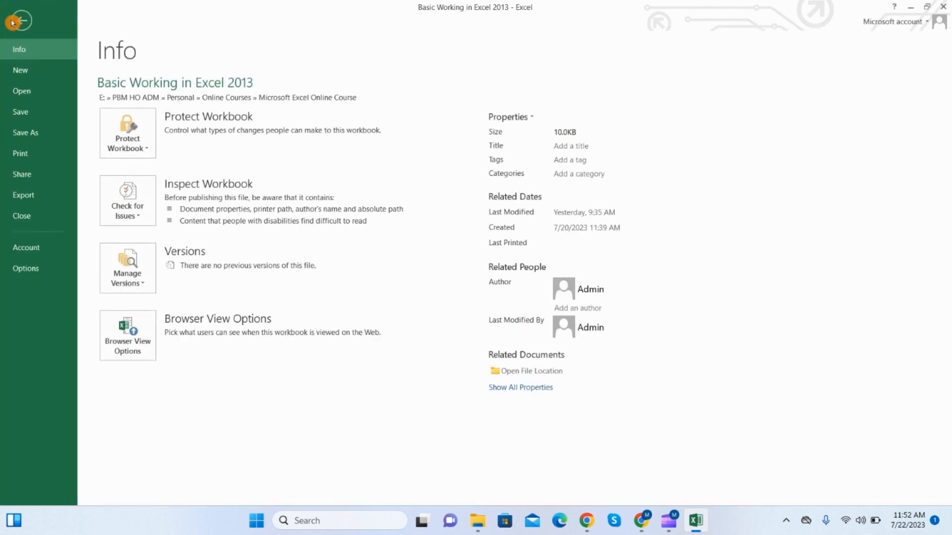
left_click(38, 268)
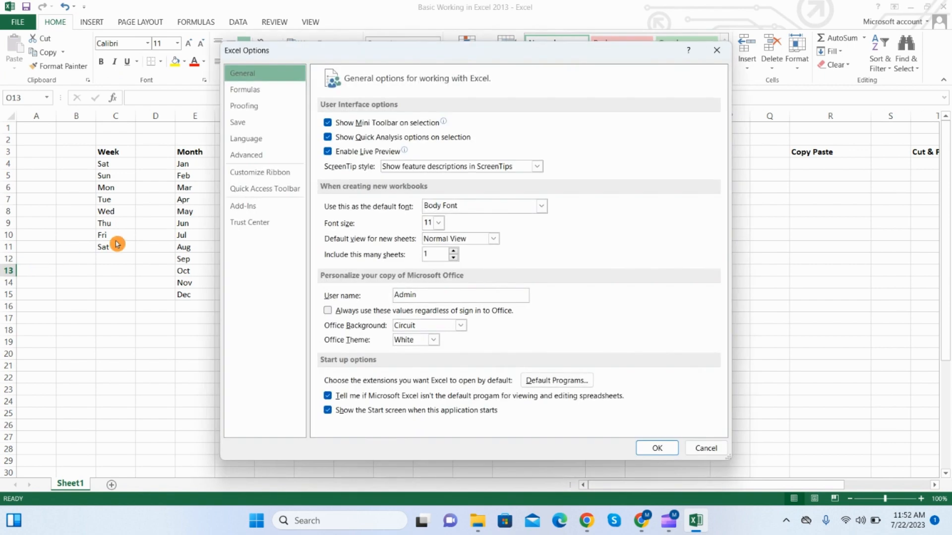
left_click(246, 155)
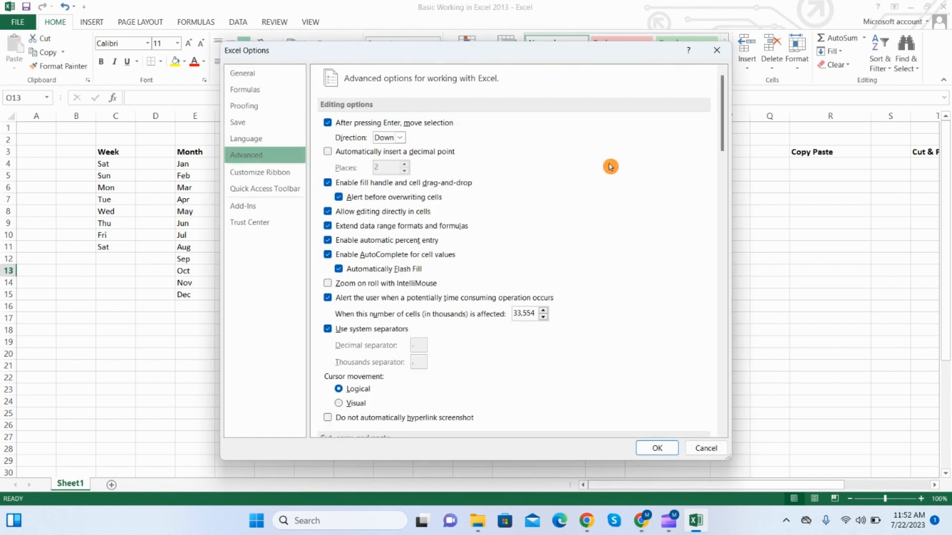
scroll(619, 167, "down", 10)
scroll(620, 167, "down", 10)
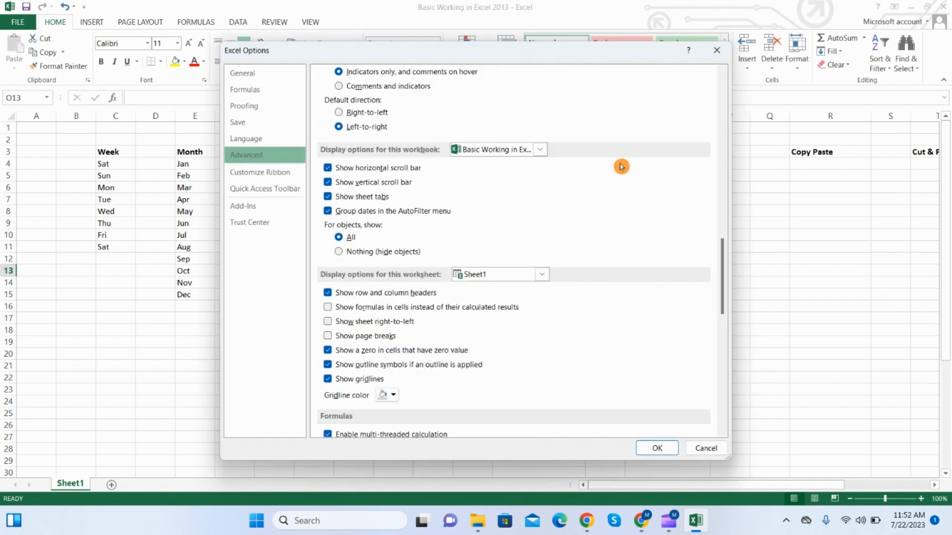
scroll(612, 293, "down", 10)
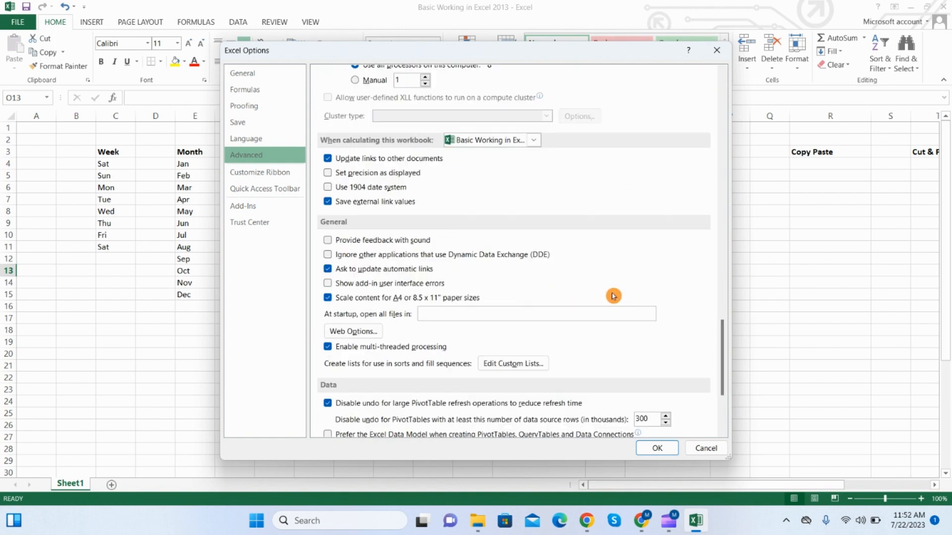
left_click(526, 365)
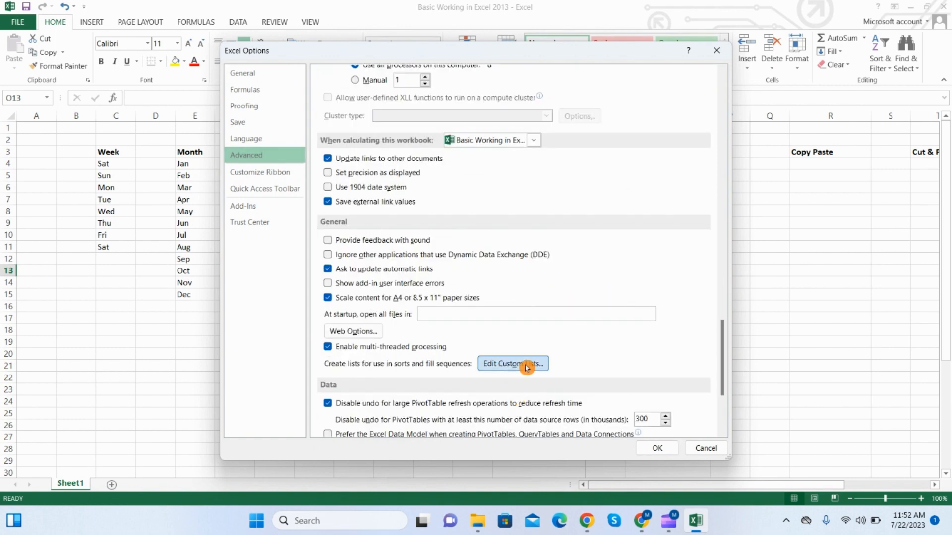
left_click(424, 231)
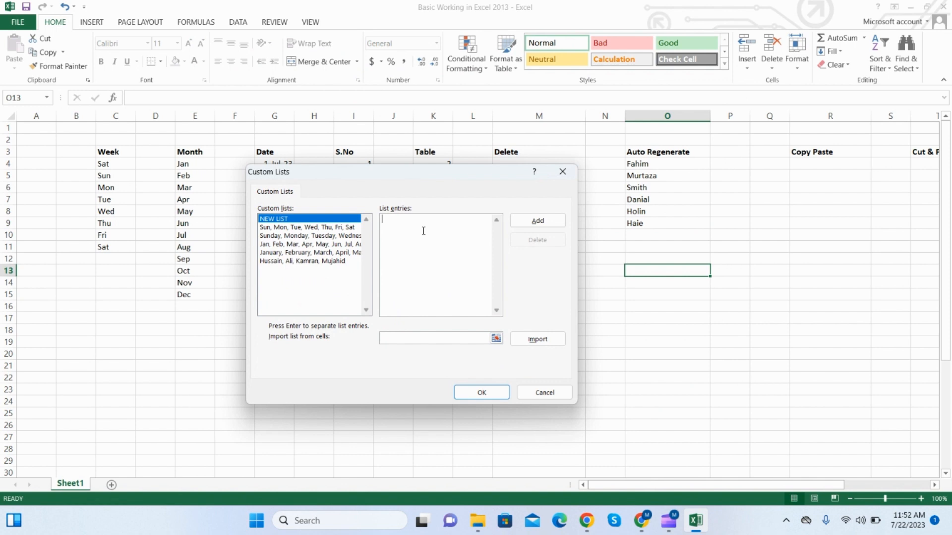
left_click(296, 267)
left_click(538, 239)
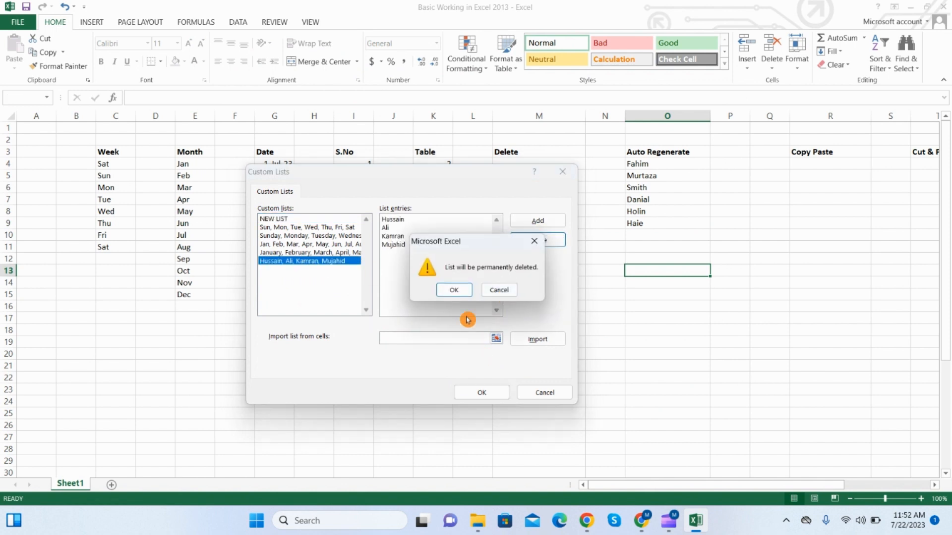
left_click(461, 290)
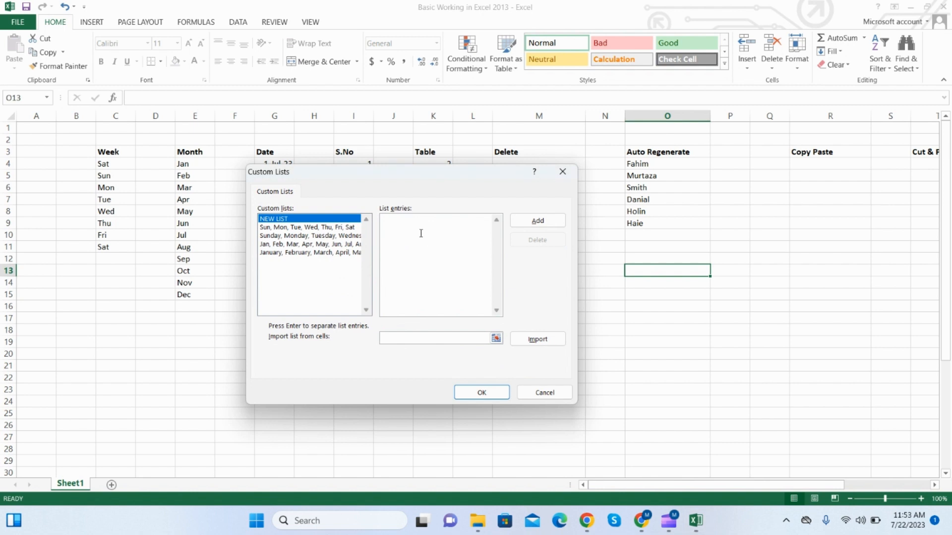
Add a new custom list containing the six names from O4:O9 in the same order, and apply the options.
left_click(539, 220)
type("Fahim")
key("Return")
type("Mur")
type("taza ")
type("Smith")
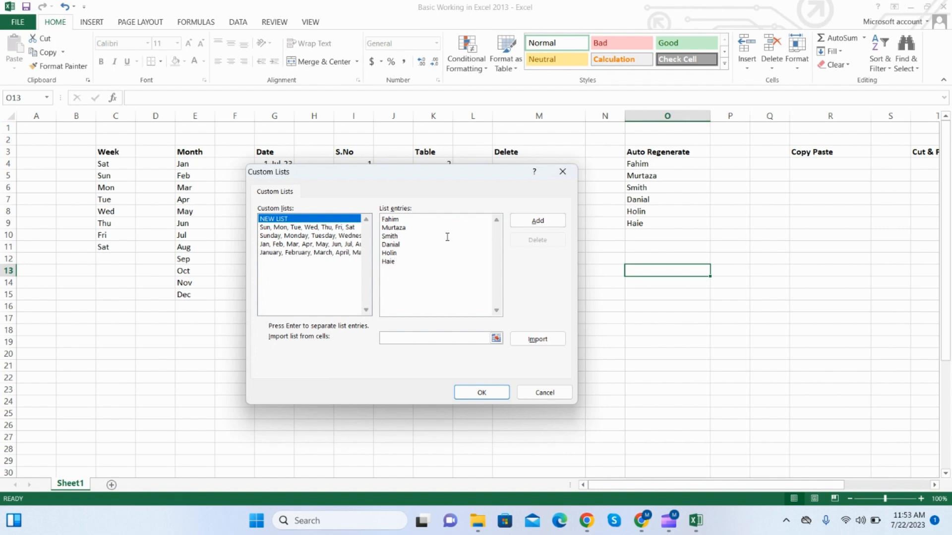
left_click(532, 221)
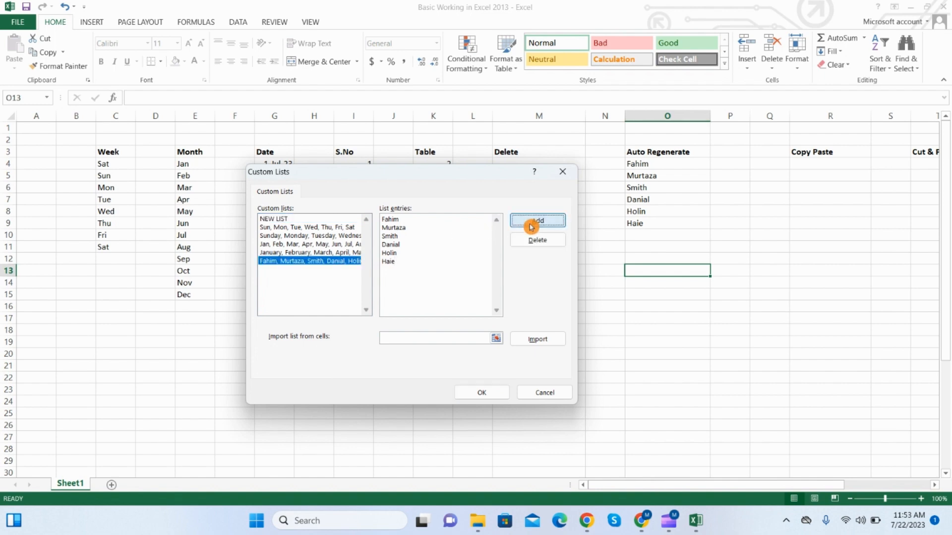
left_click(483, 395)
left_click(661, 448)
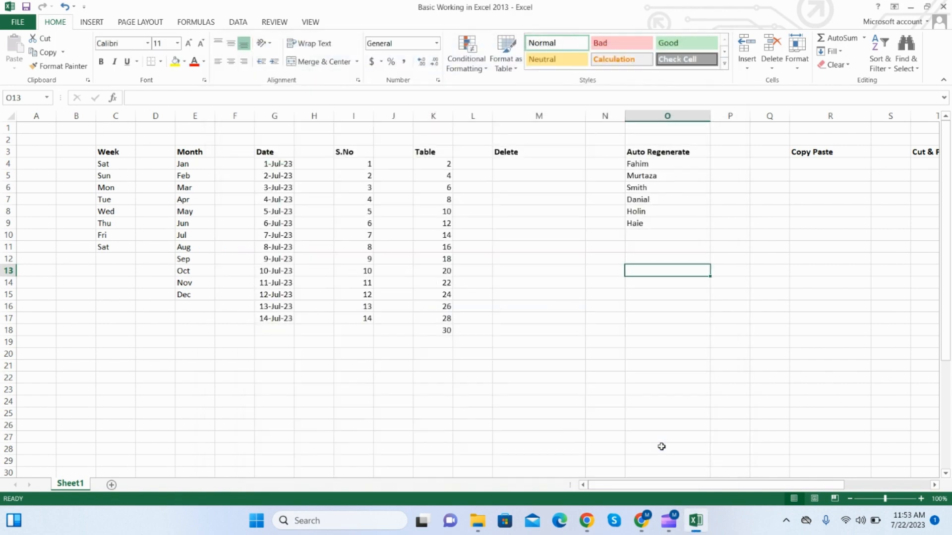
left_click(675, 318)
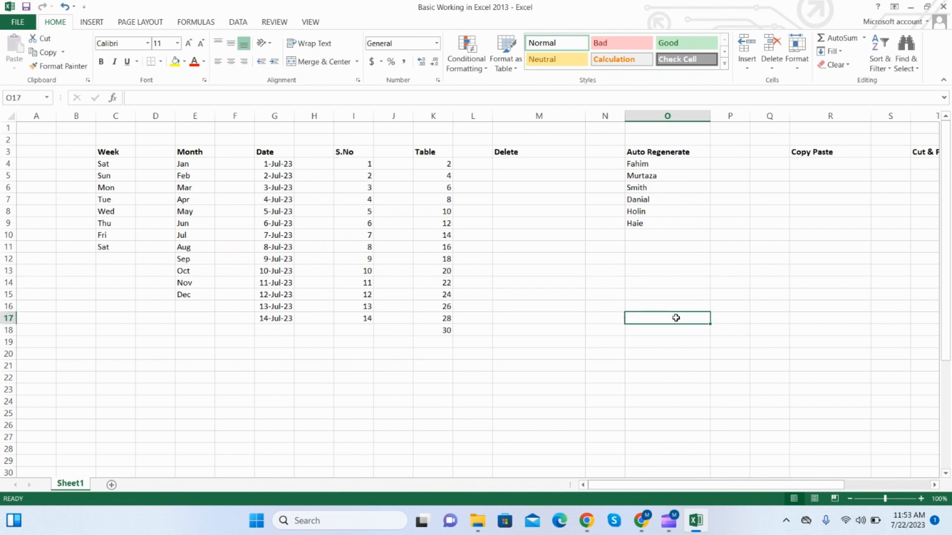
key("Down")
key("Down")
key("Left")
key("Left")
key("Left")
key("Left")
key("Left")
key("Left")
key("Left")
key("Left")
key("Left")
key("Left")
key("Left")
key("Left")
key("Left")
key("Left")
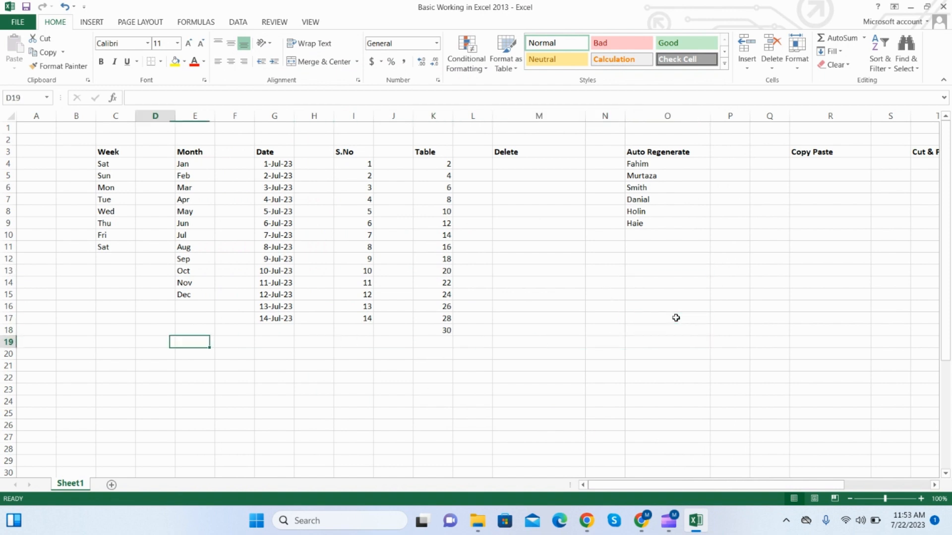
key("Down")
key("Down")
key("Right")
key("Right")
key("Right")
key("Right")
key("Right")
key("Right")
key("Right")
key("Right")
key("Right")
key("Right")
key("Right")
key("Right")
key("Right")
key("Right")
key("Right")
key("Right")
key("Right")
key("Right")
key("Right")
key("Right")
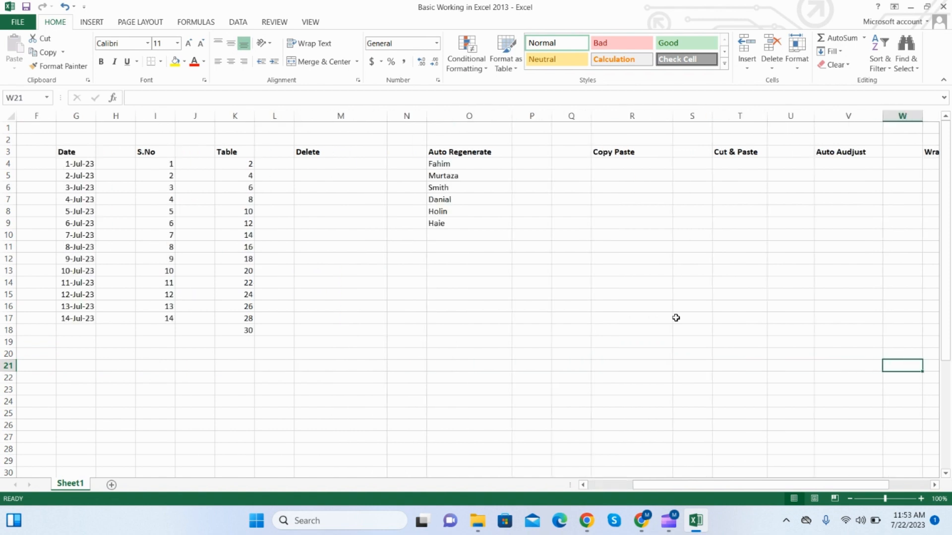
Enter the first name of the new custom list in cell AC21.
key("Left")
key("Left")
key("Left")
key("Left")
key("Left")
key("Left")
key("Left")
key("Right")
key("Right")
key("Right")
key("Right")
key("Right")
key("Right")
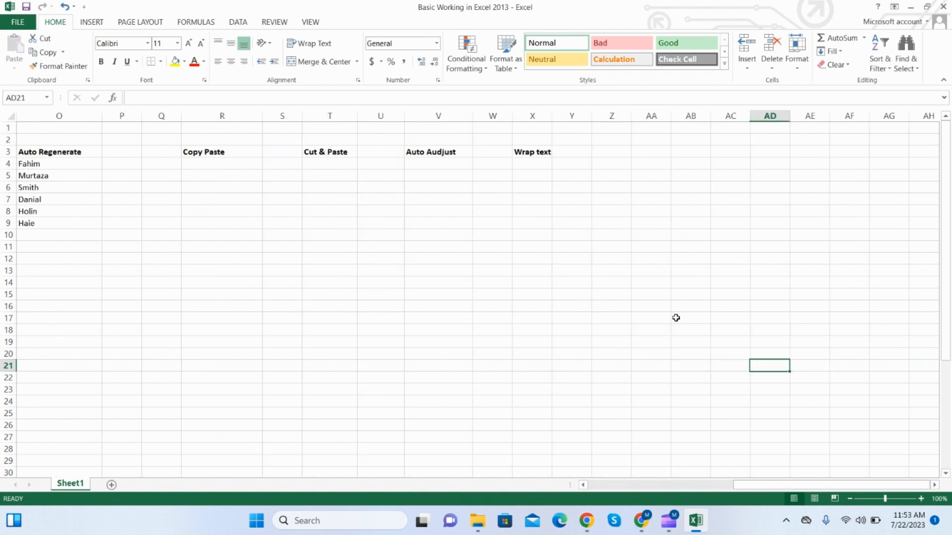
key("Right")
key("Left")
key("Left")
key("Left")
key("Left")
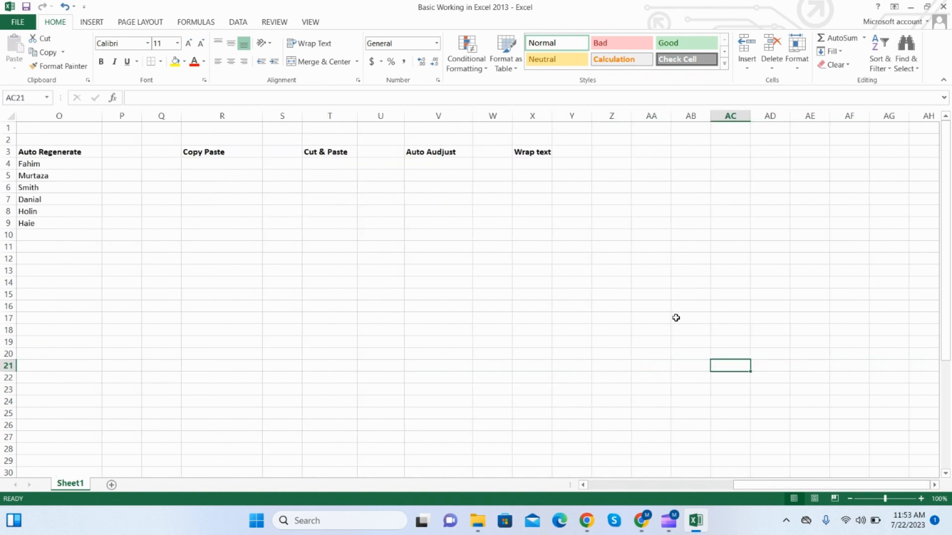
type("Fahim")
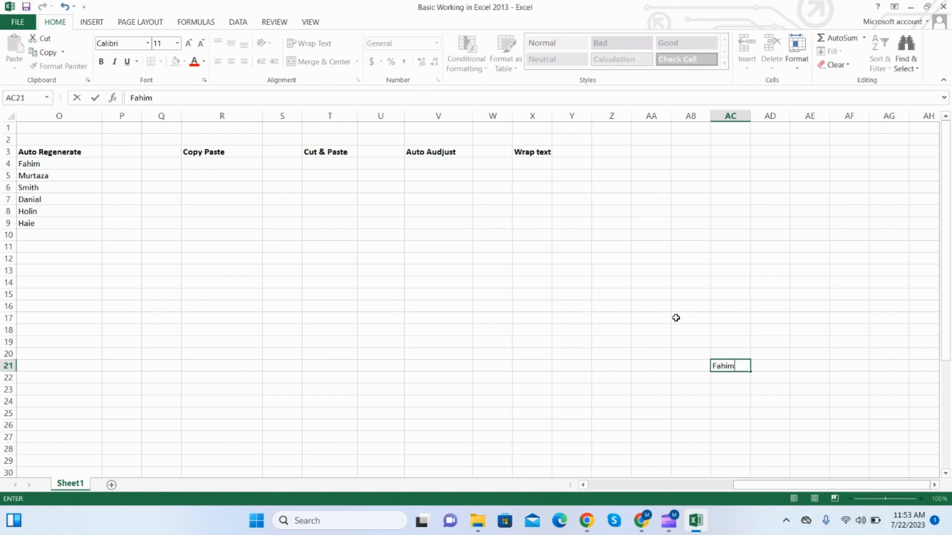
left_click(730, 296)
left_click(746, 365)
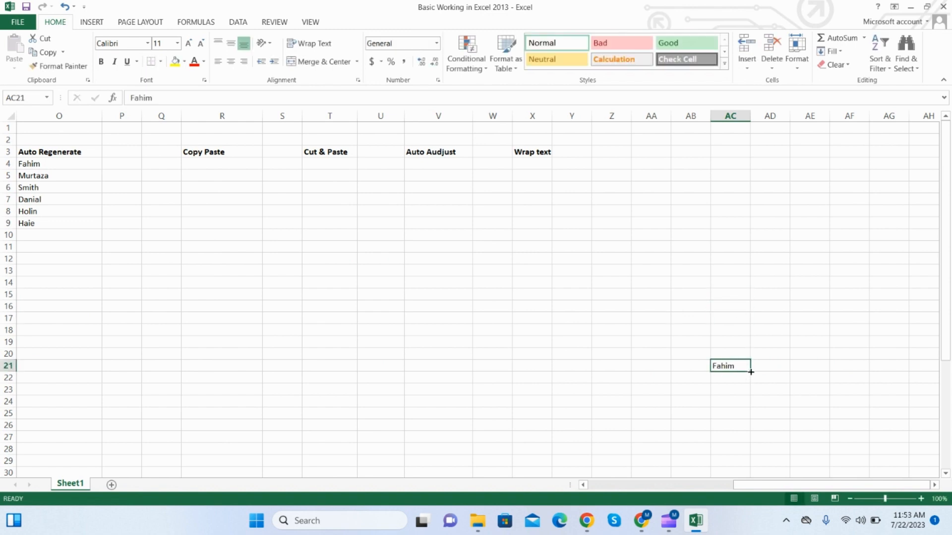
AutoFill the name in AC21 down to AC28 using the custom list.
left_click_drag(751, 372, 746, 454)
scroll(818, 381, "down", 13)
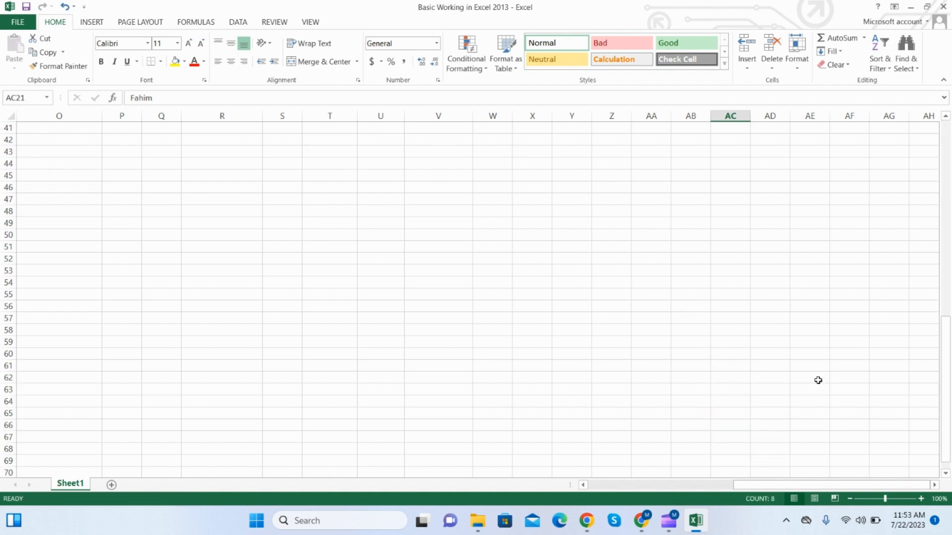
scroll(661, 340, "up", 13)
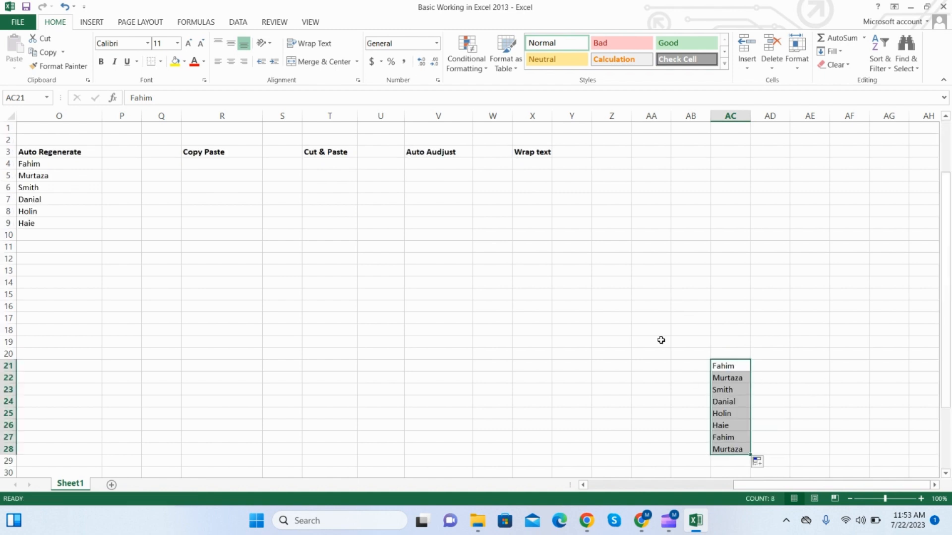
left_click_drag(740, 367, 751, 453)
AutoFill the name in AC21 across the row to AH21.
left_click(736, 366)
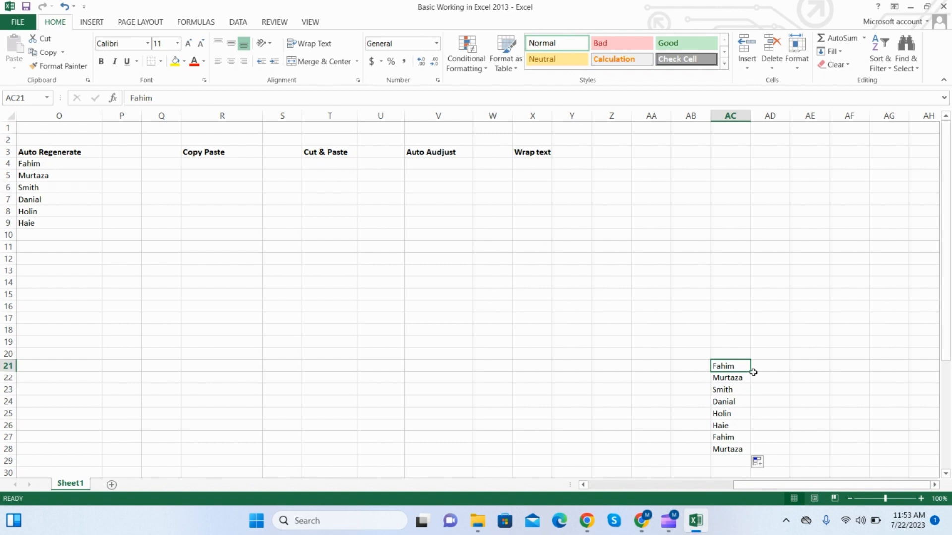
left_click_drag(752, 372, 753, 373)
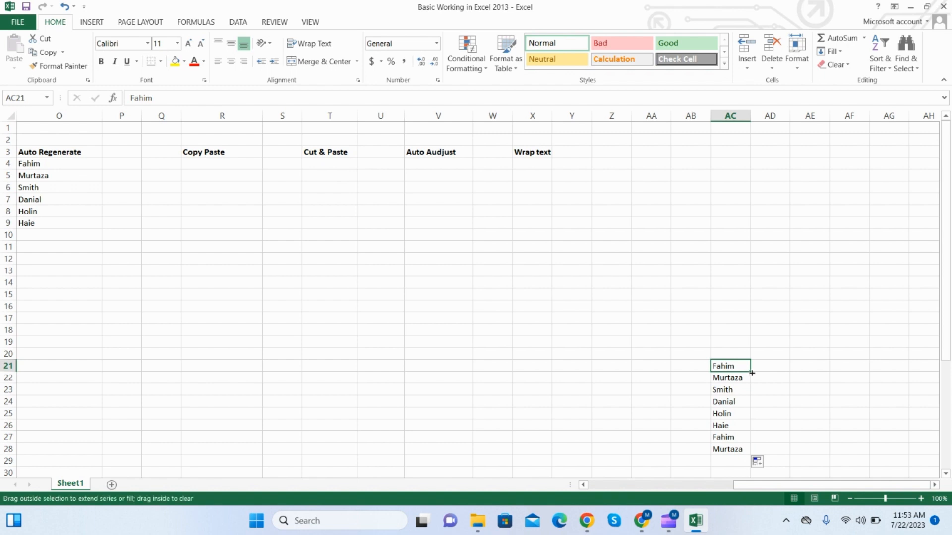
left_click_drag(752, 373, 934, 377)
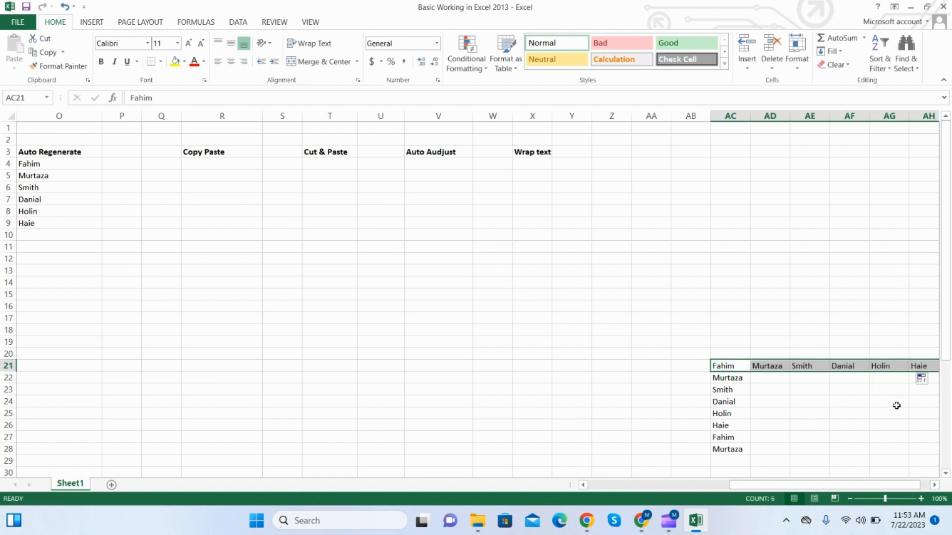
left_click(801, 406)
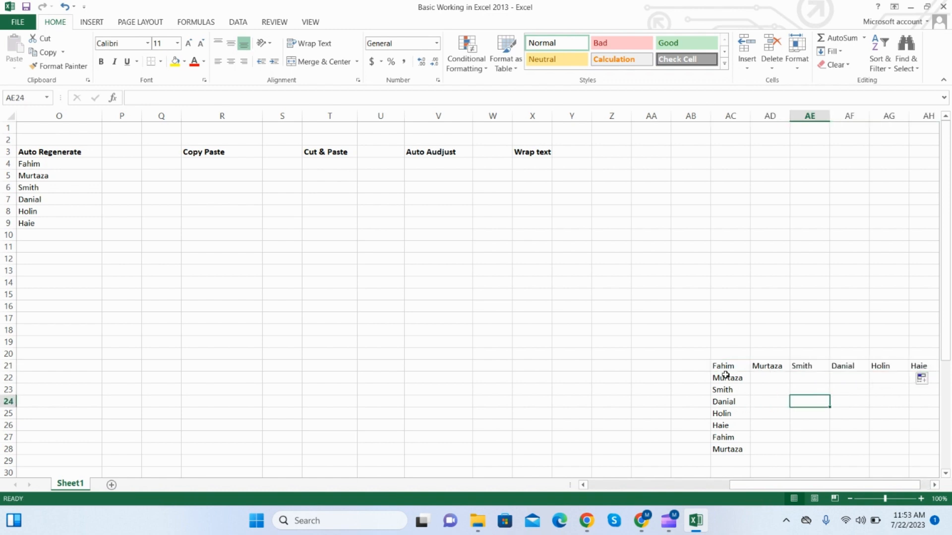
mouse_move(779, 487)
left_mouse_down()
mouse_move(595, 481)
mouse_move(810, 481)
mouse_move(791, 486)
left_mouse_up()
Copy the names in AC21:AC28 and paste them at T19, V19, Y19 and R19, ending copy mode.
left_click_drag(719, 367, 728, 449)
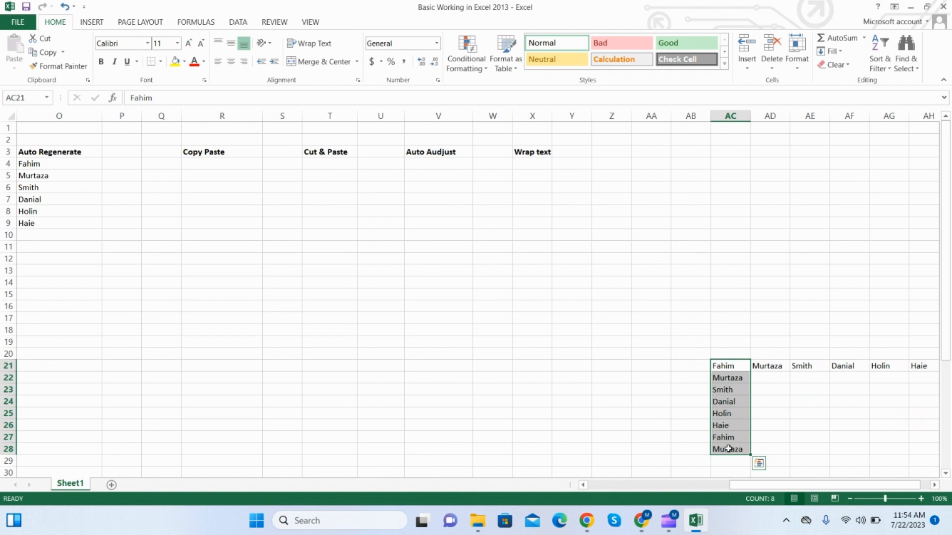
left_click(47, 52)
left_click(319, 341)
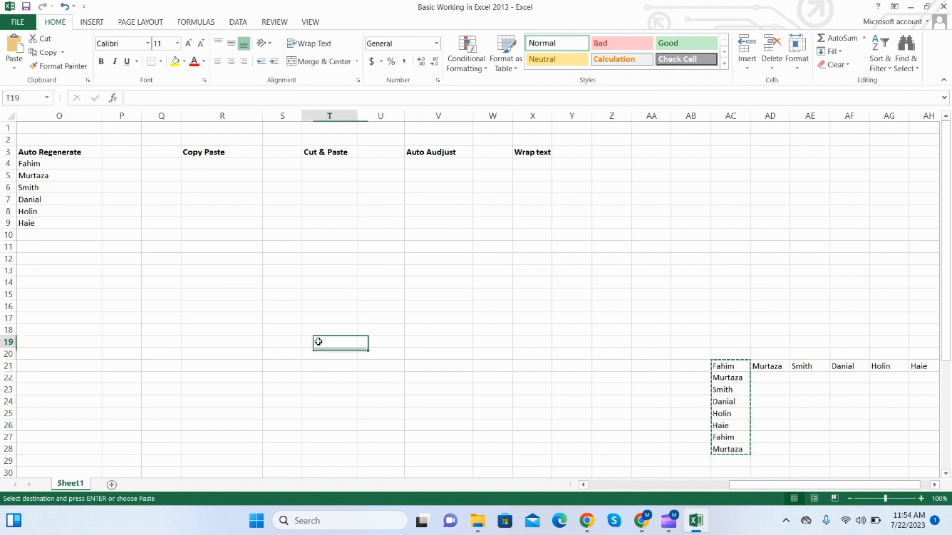
left_click(20, 48)
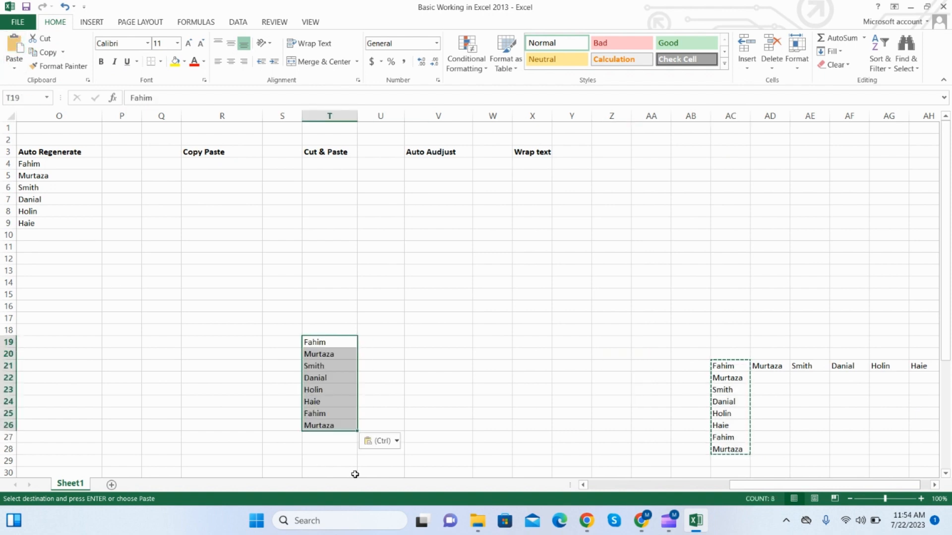
left_click(427, 339)
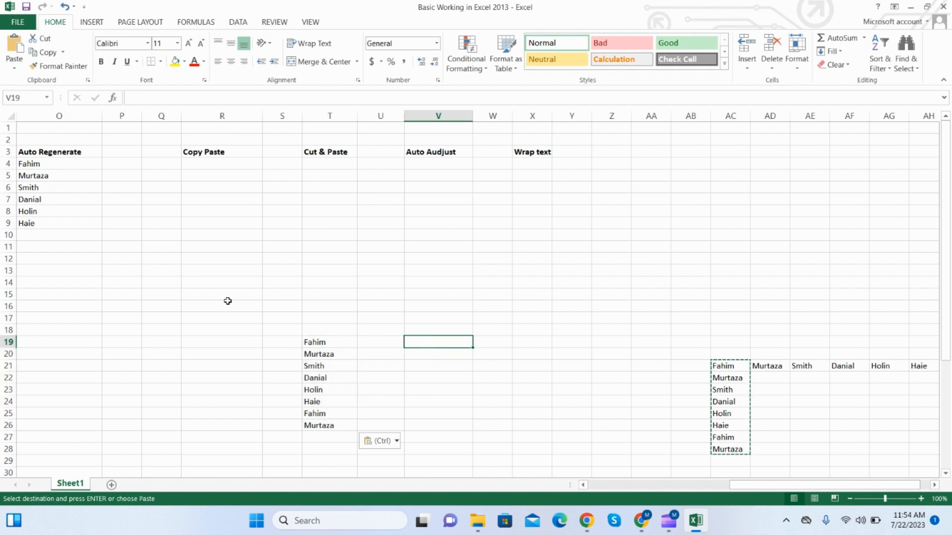
left_click(20, 49)
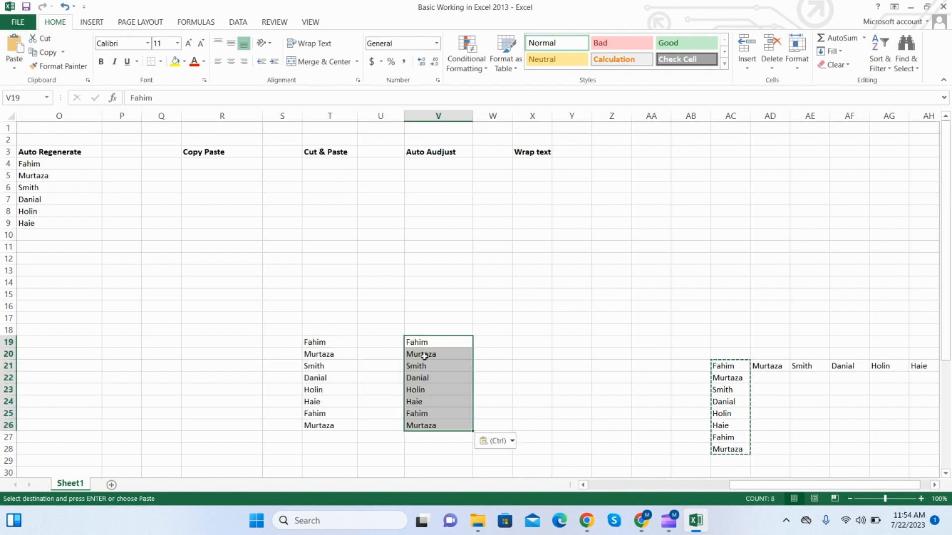
left_click(567, 339)
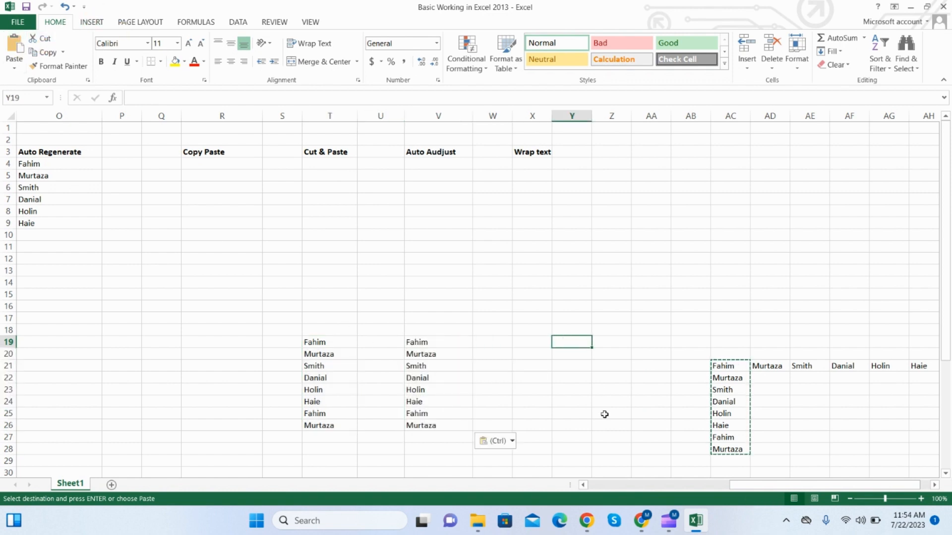
left_click(15, 49)
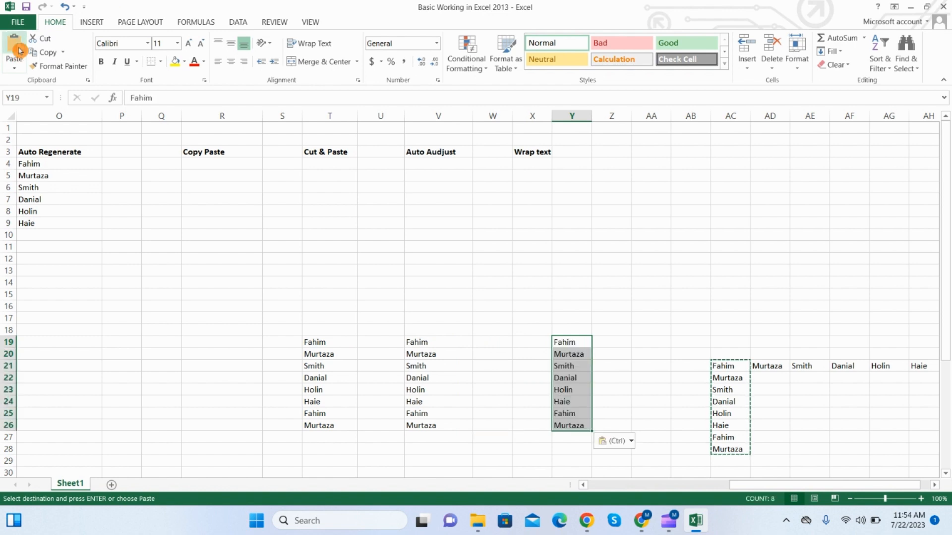
left_click(221, 345)
left_click(15, 47)
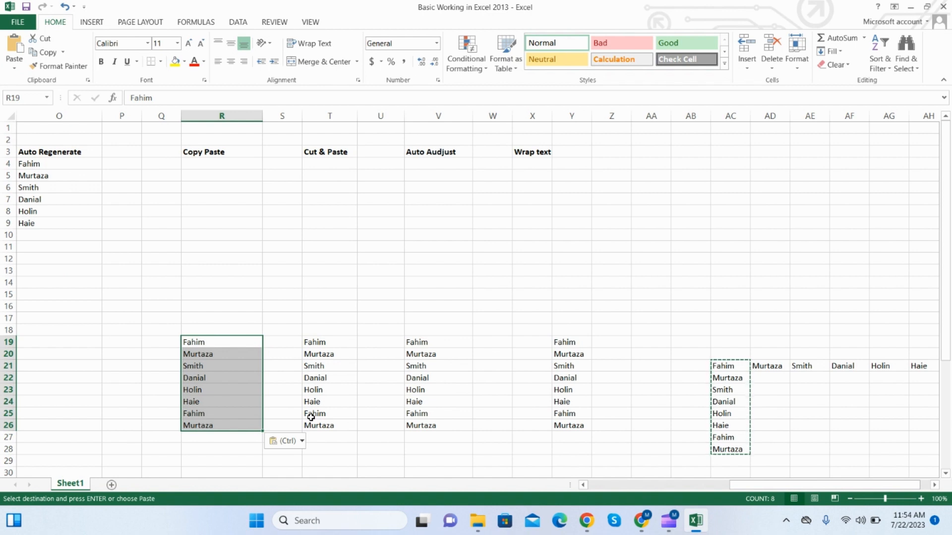
key("Escape")
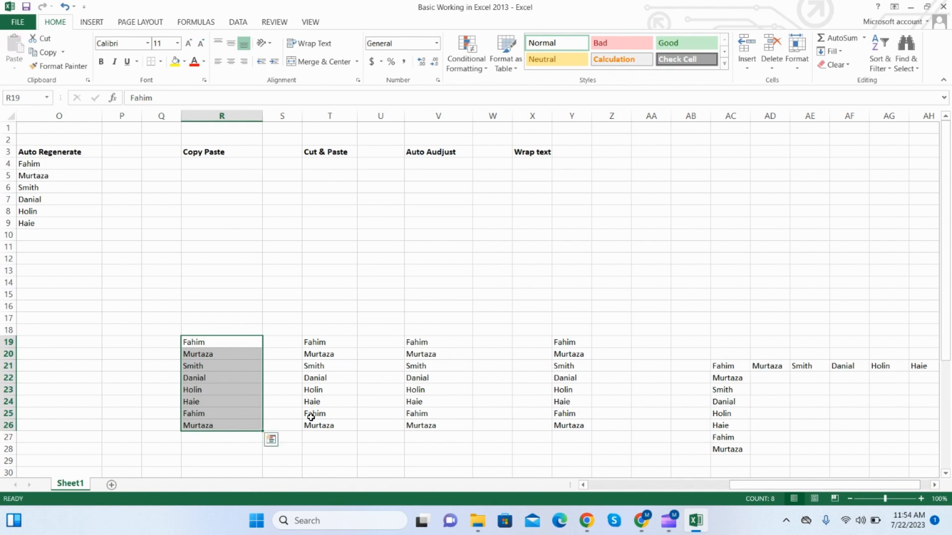
Clear the pasted names from the range R19:Y28.
left_click(708, 373)
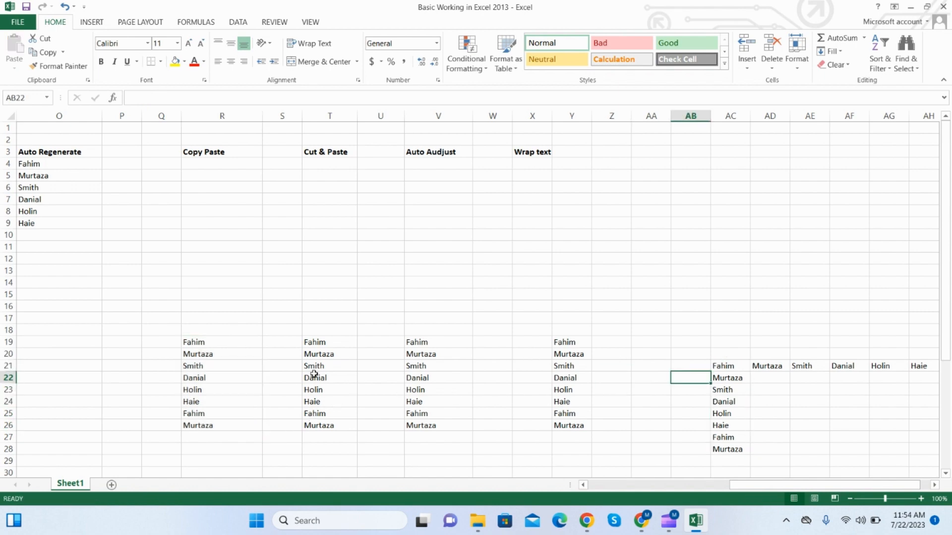
left_click_drag(205, 344, 581, 449)
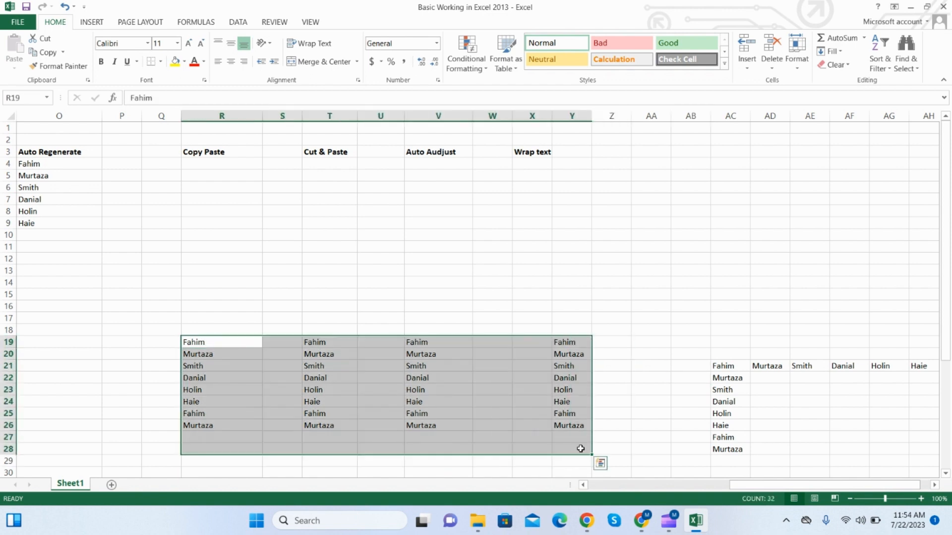
key("Delete")
left_click(665, 412)
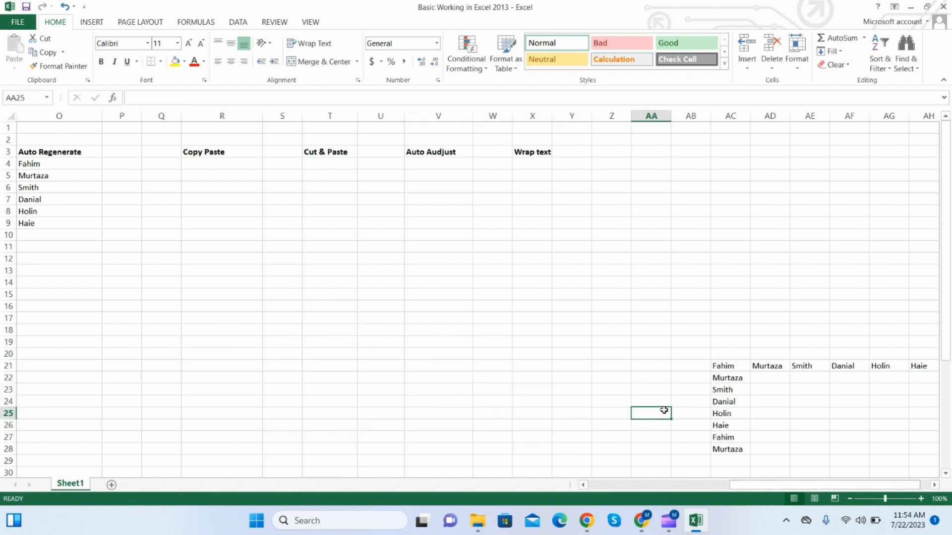
Copy the names in AC21:AC28 again and paste them at U21, S21, R21 and P21, ending copy mode.
scroll(777, 413, "down", 7)
scroll(676, 425, "up", 7)
left_click_drag(723, 367, 724, 449)
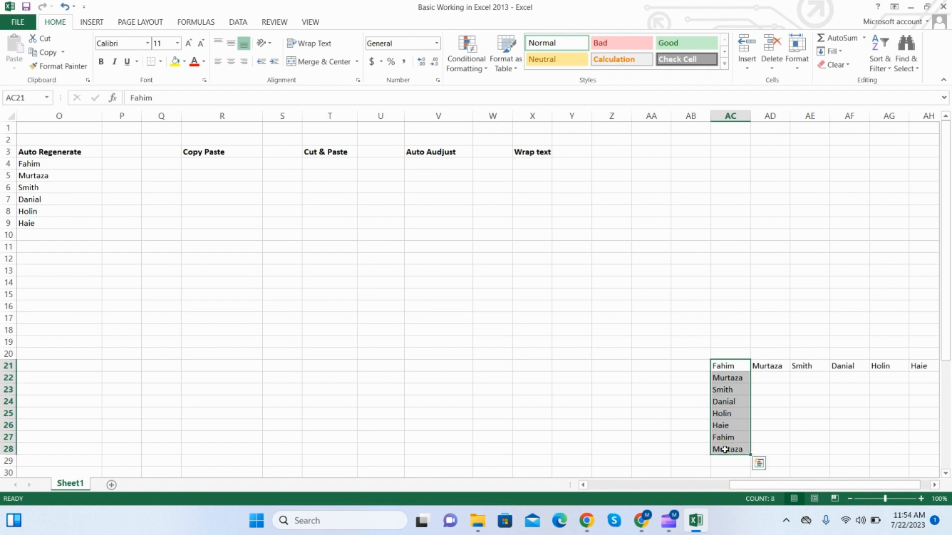
left_click(690, 366)
left_click_drag(720, 368, 736, 448)
key("ctrl+c")
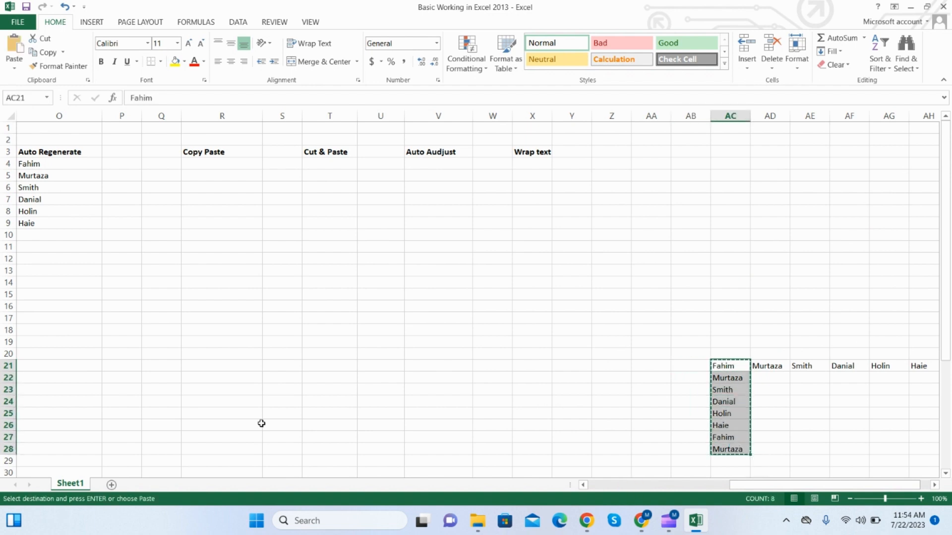
left_click(373, 362)
key("ctrl+v")
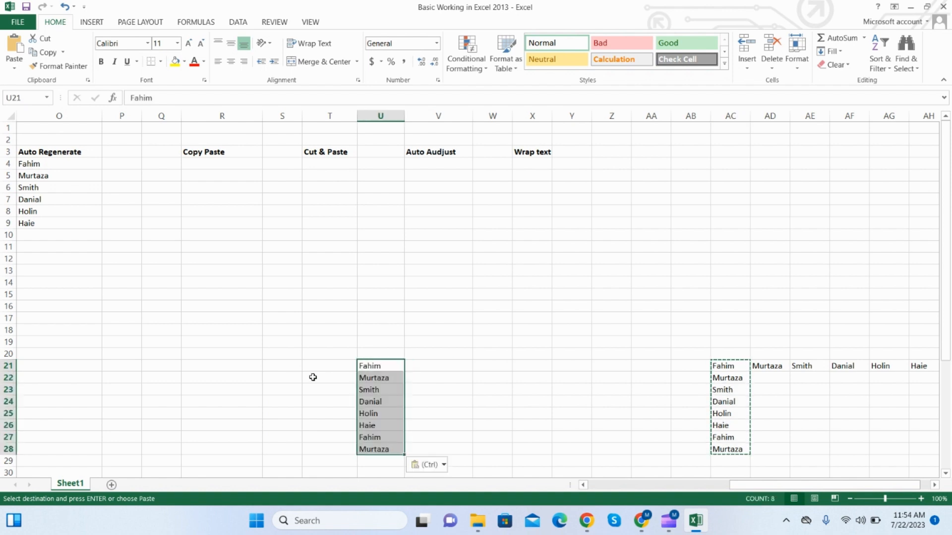
left_click(266, 365)
key("ctrl+v")
left_click(202, 368)
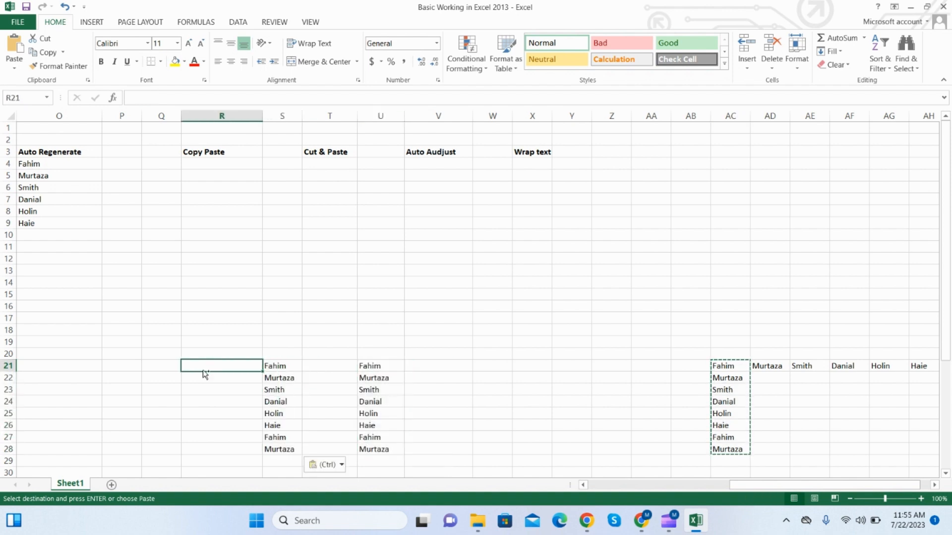
key("ctrl+v")
left_click(121, 367)
key("ctrl+v")
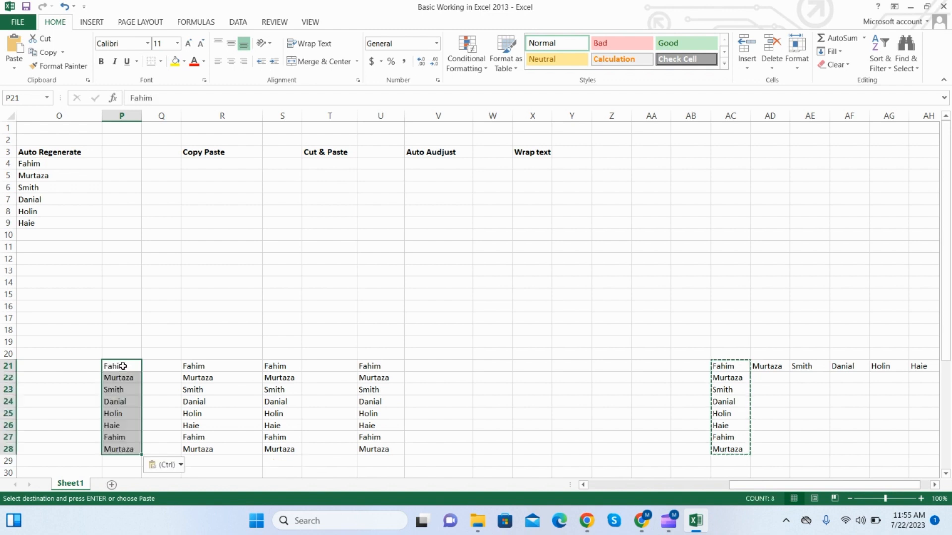
key("Escape")
left_click(343, 400)
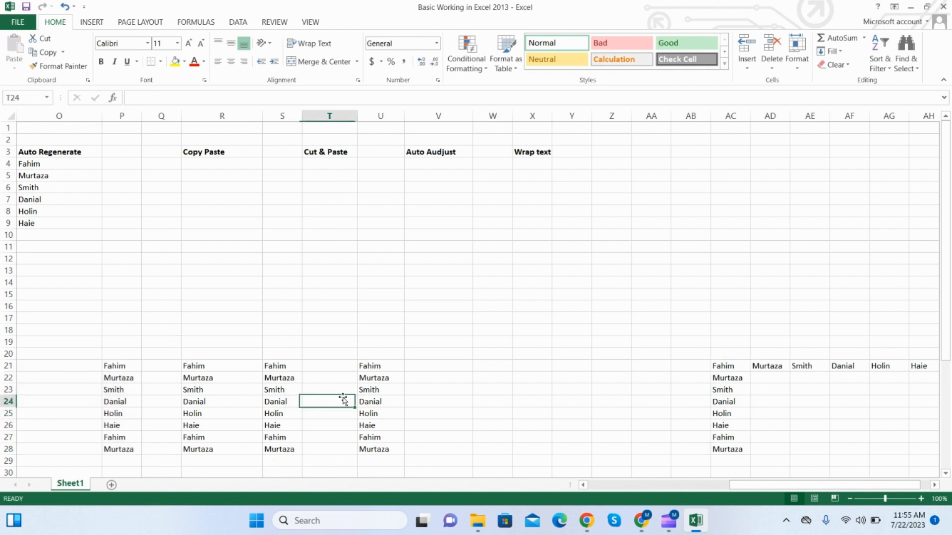
Cut the names in AC21:AC28 and paste them at W14.
left_click(718, 366)
left_click_drag(719, 366, 719, 445)
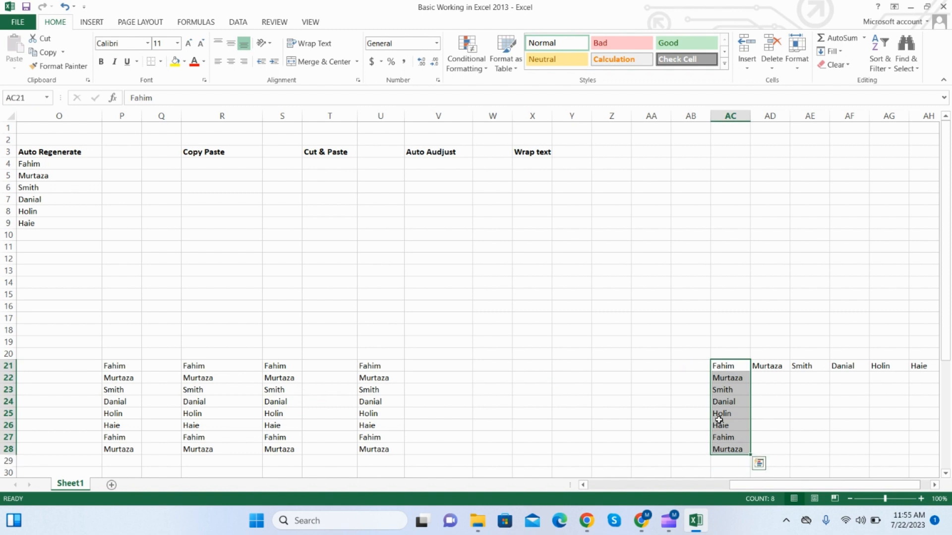
right_click(719, 420)
left_click(415, 308)
left_click(39, 56)
left_click(414, 293)
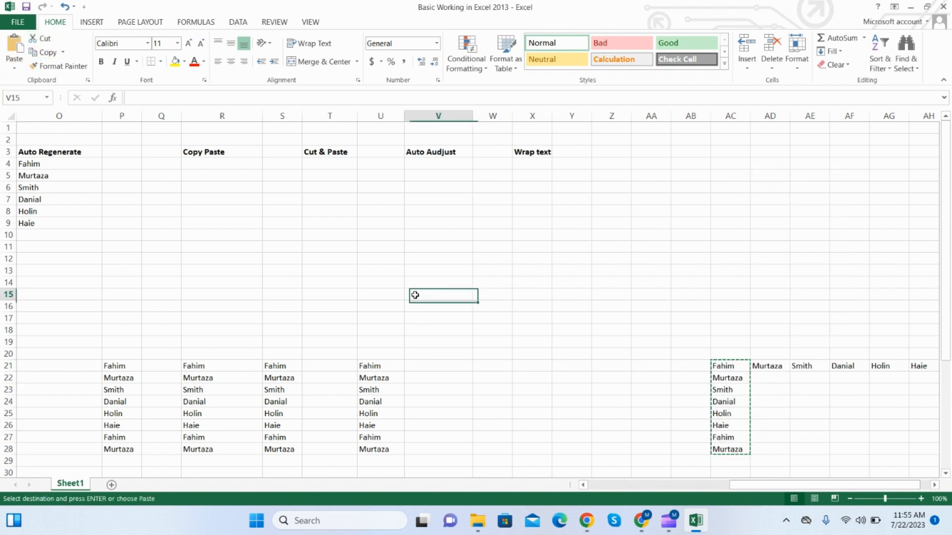
left_click(484, 280)
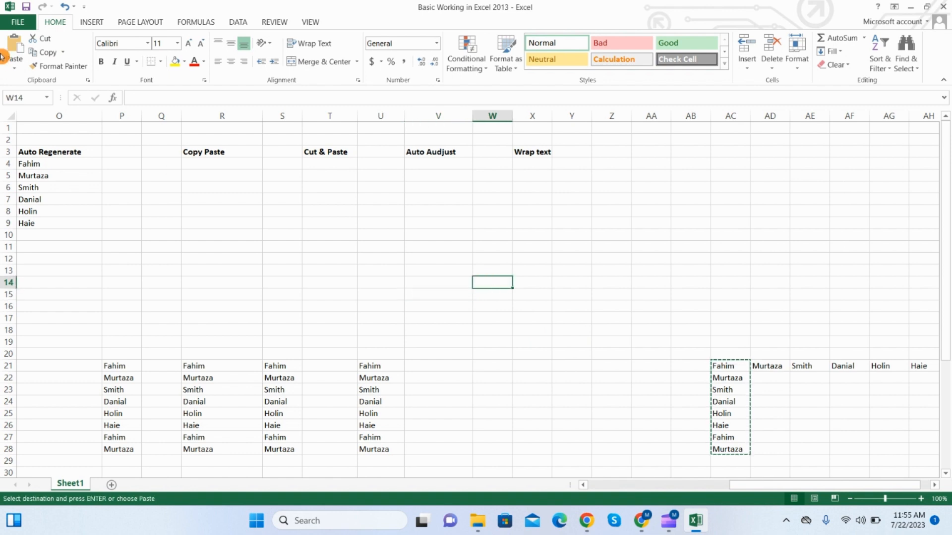
left_click(14, 47)
left_click_drag(718, 361, 737, 459)
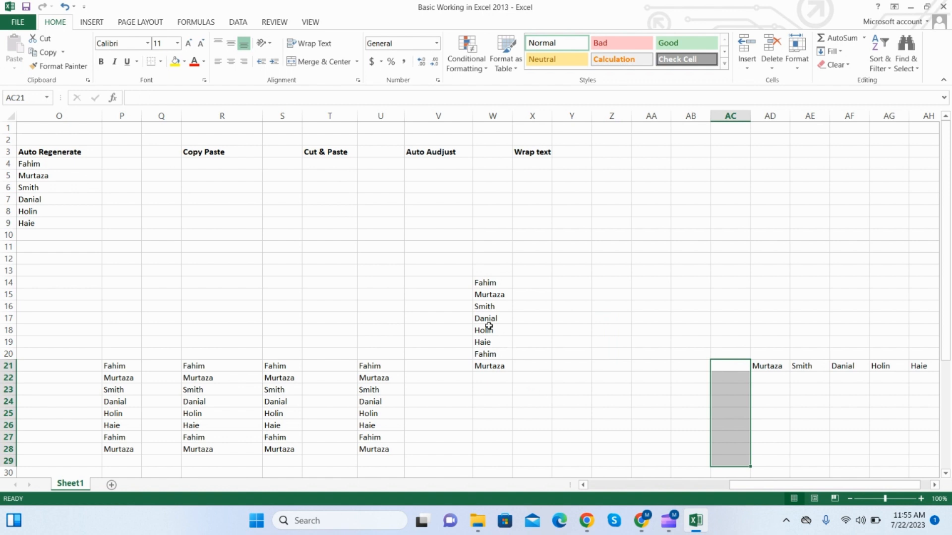
Cut the names in W14:W21 and paste them at AB12.
left_click_drag(490, 286, 486, 353)
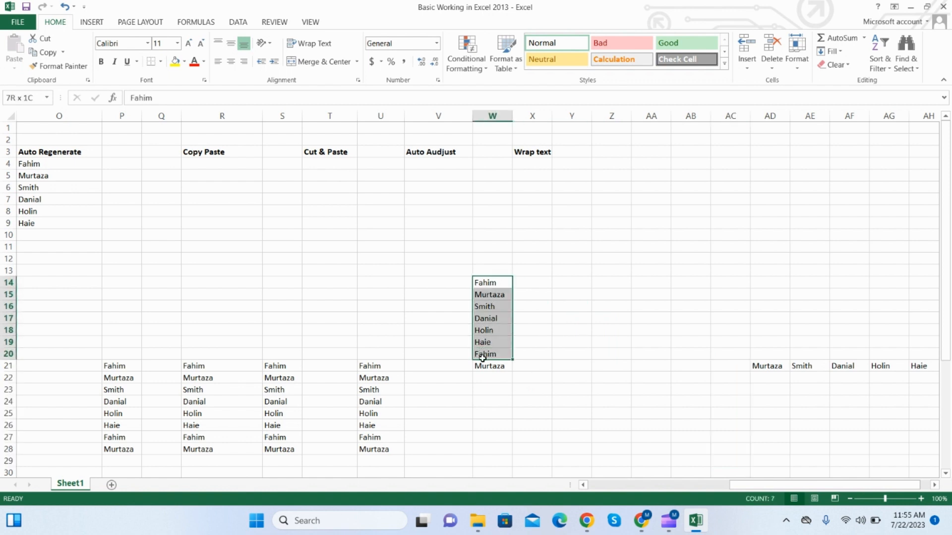
left_click_drag(484, 284, 494, 366)
right_click(493, 317)
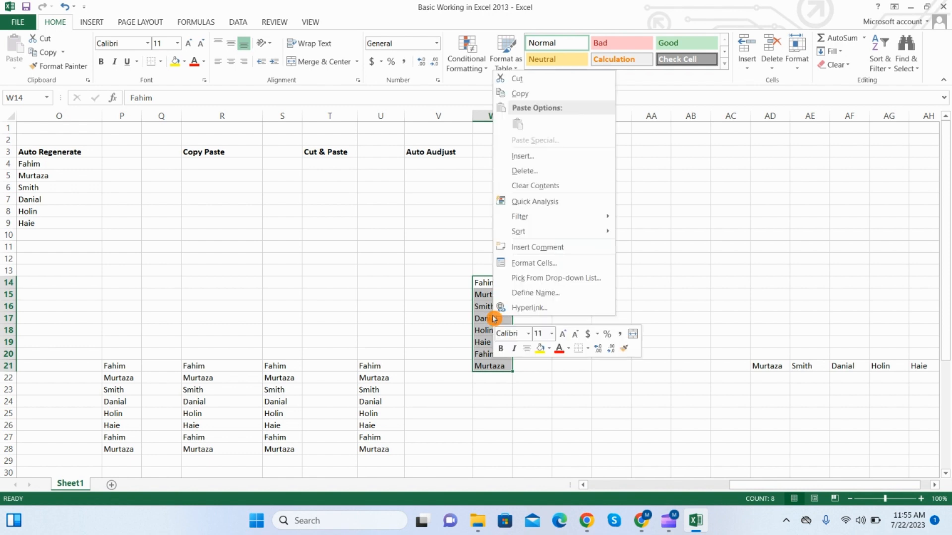
left_click(534, 79)
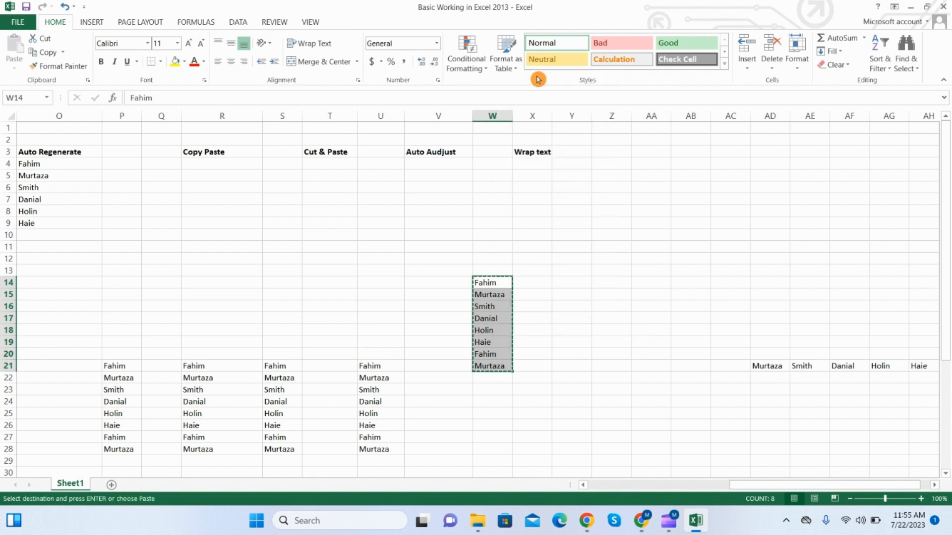
left_click(691, 256)
right_click(691, 257)
left_click(718, 314)
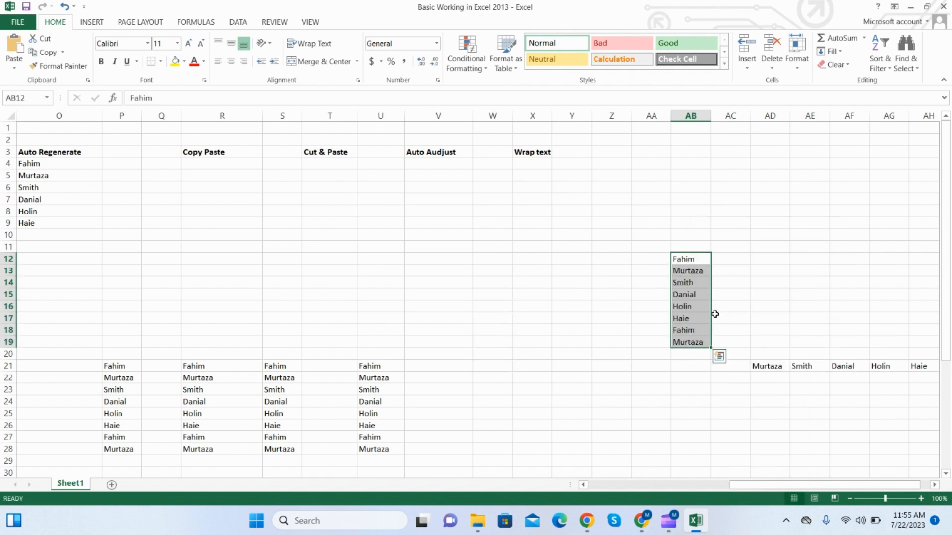
left_click(618, 401)
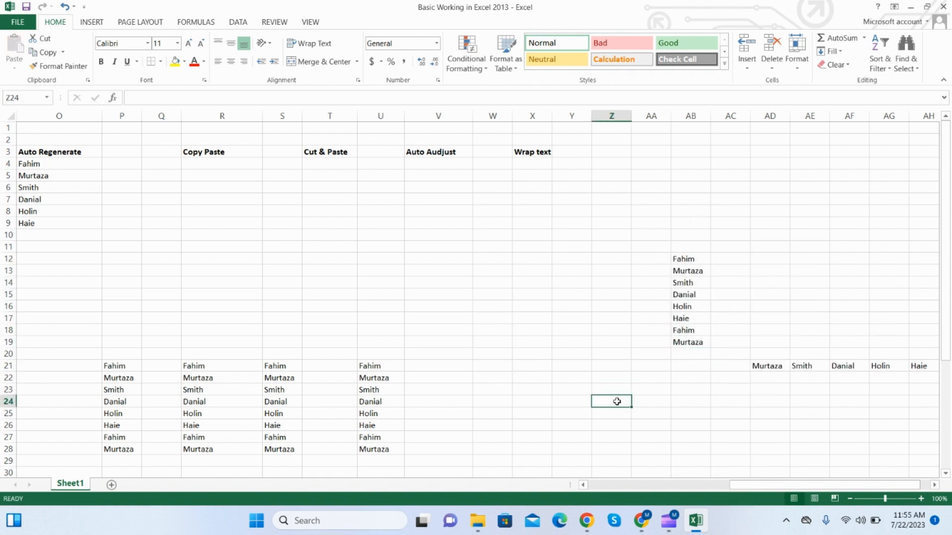
left_click_drag(698, 257, 703, 343)
Under the Auto Audjust heading, enter a name followed by "is working hard" in V4 and another name followed by "is good boy" in V5.
left_click(428, 167)
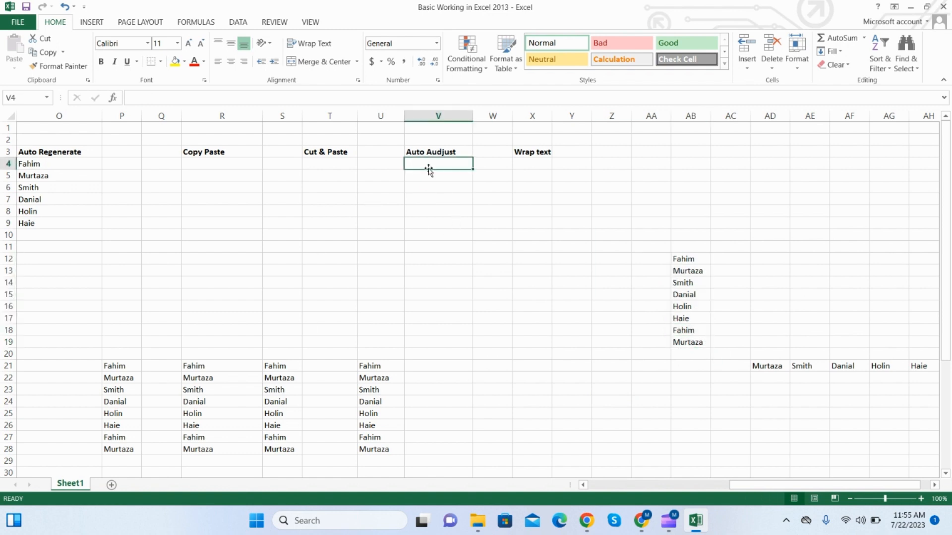
left_click(427, 183)
left_click(425, 172)
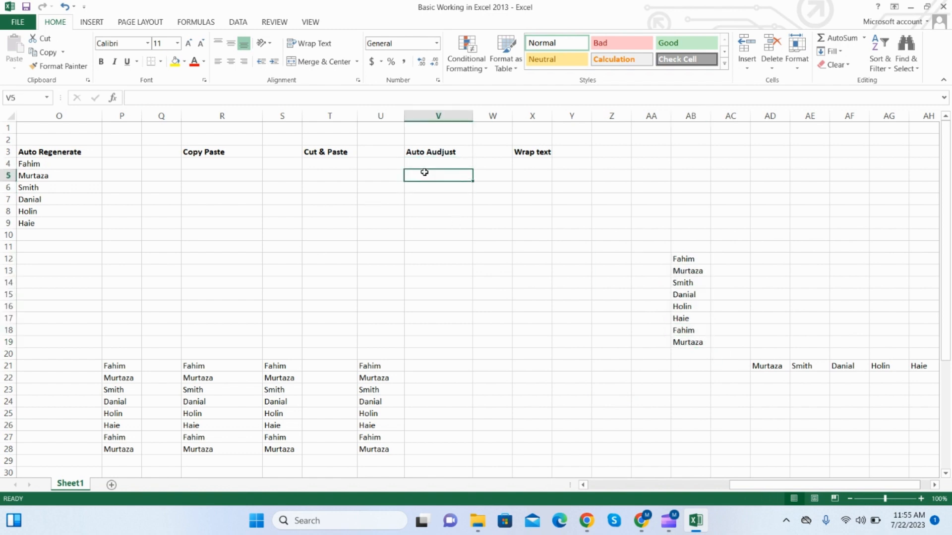
left_click(423, 163)
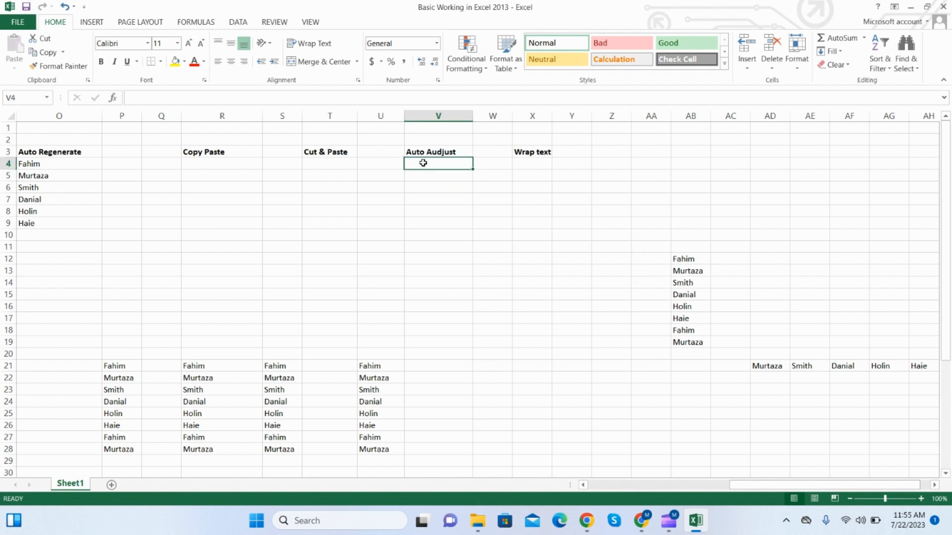
type("Hussain is w")
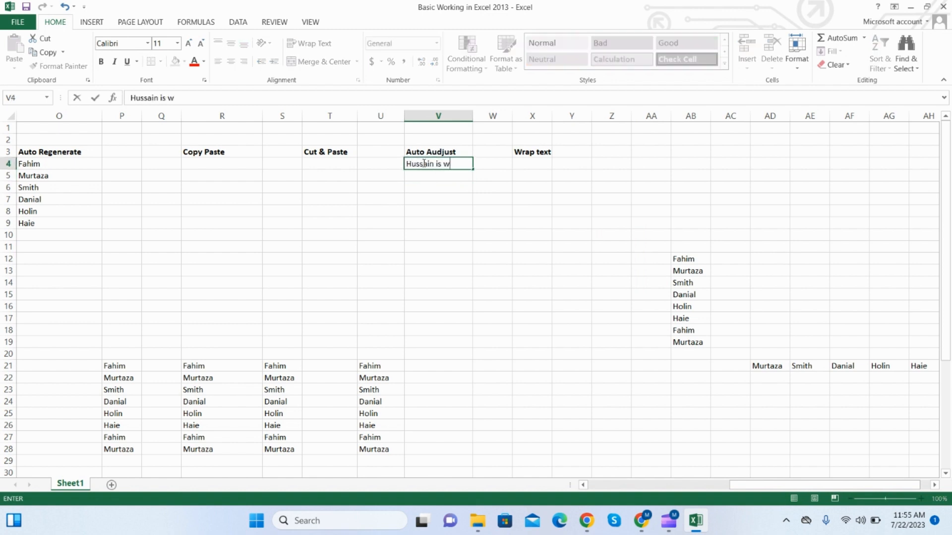
type("orking hard")
key("Return")
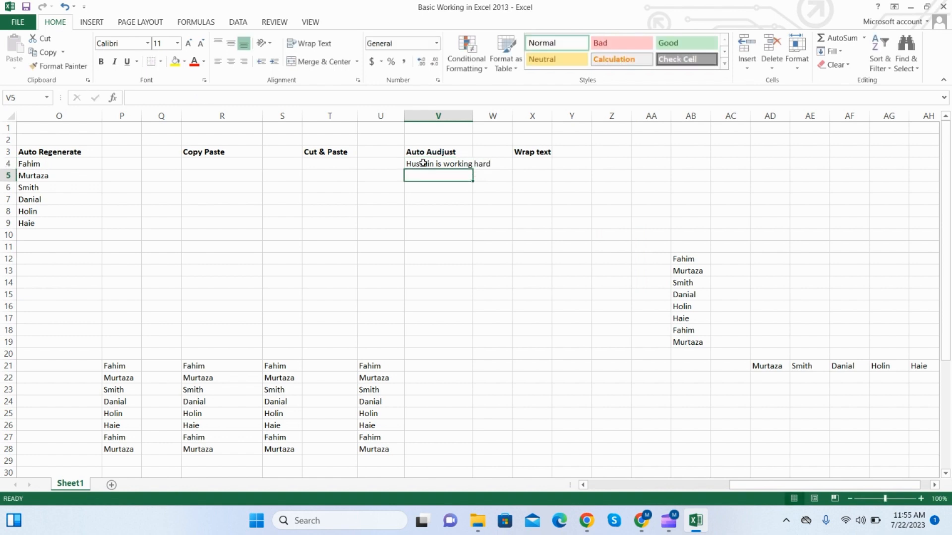
type("Daini")
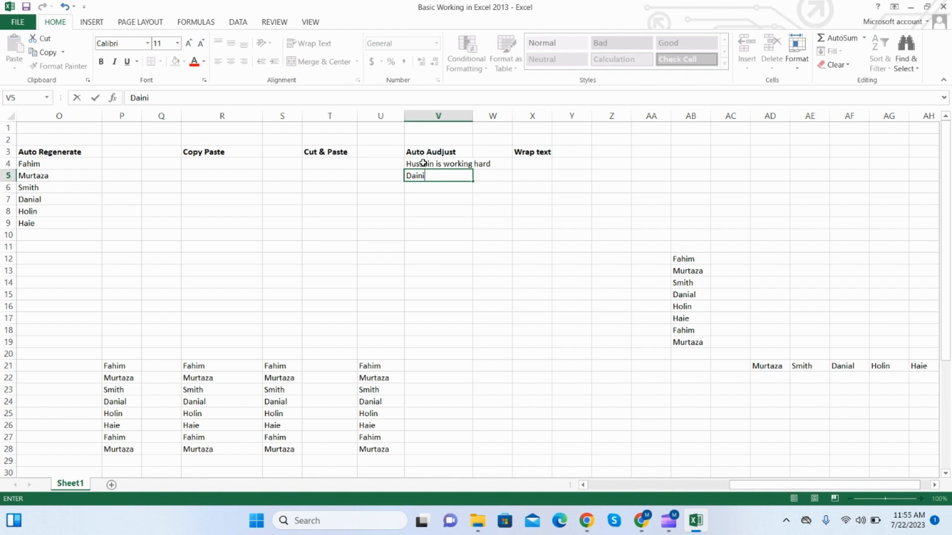
type("al is good boy")
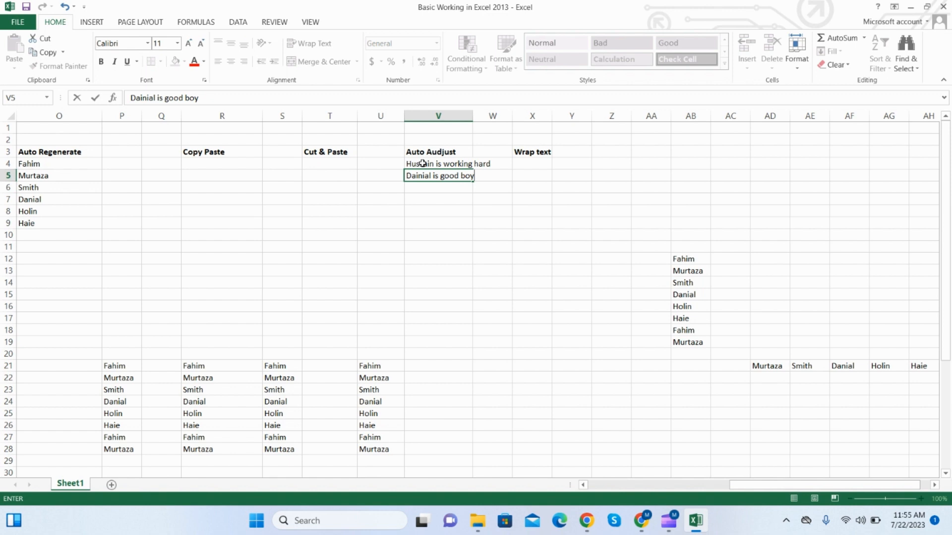
left_click(440, 186)
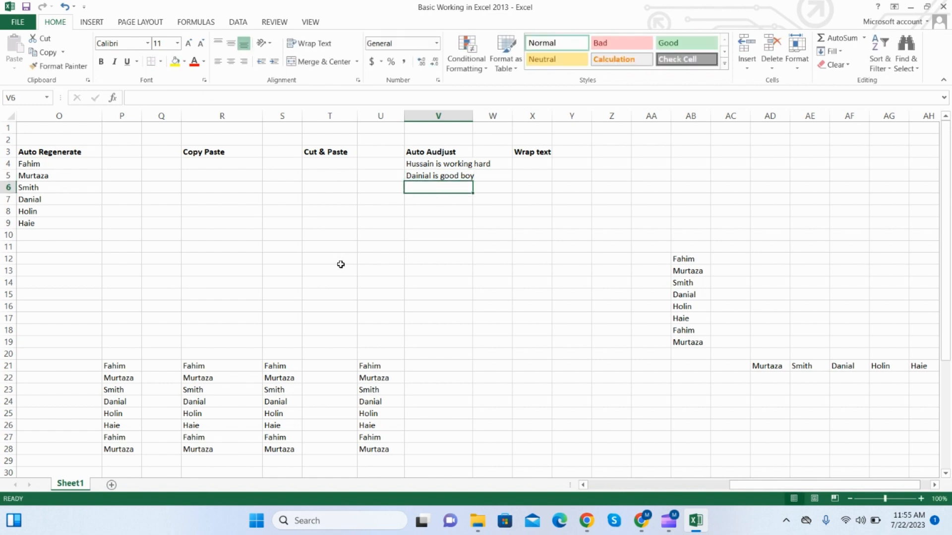
Widen column V by hand until the whole sentence in V4 fits inside it.
left_click(431, 270)
left_click(427, 161)
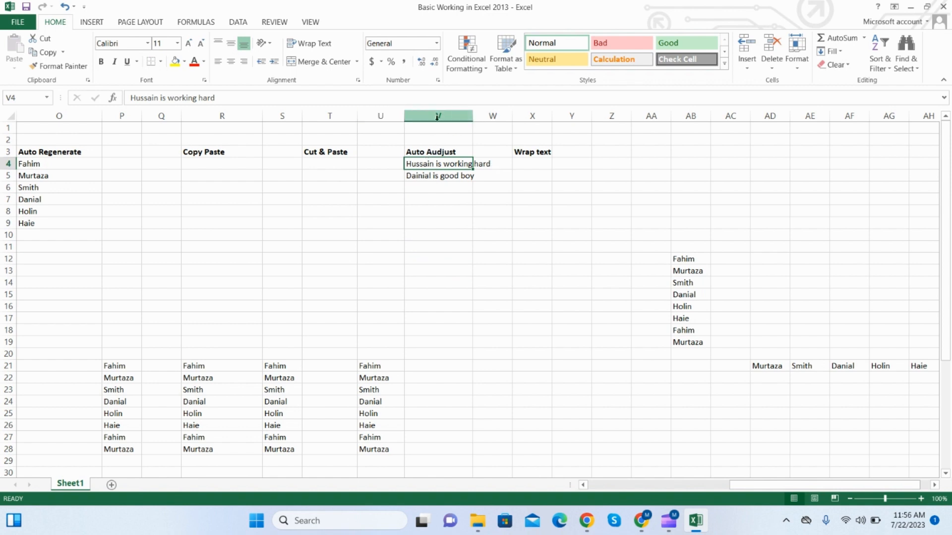
left_click(423, 208)
left_click(427, 177)
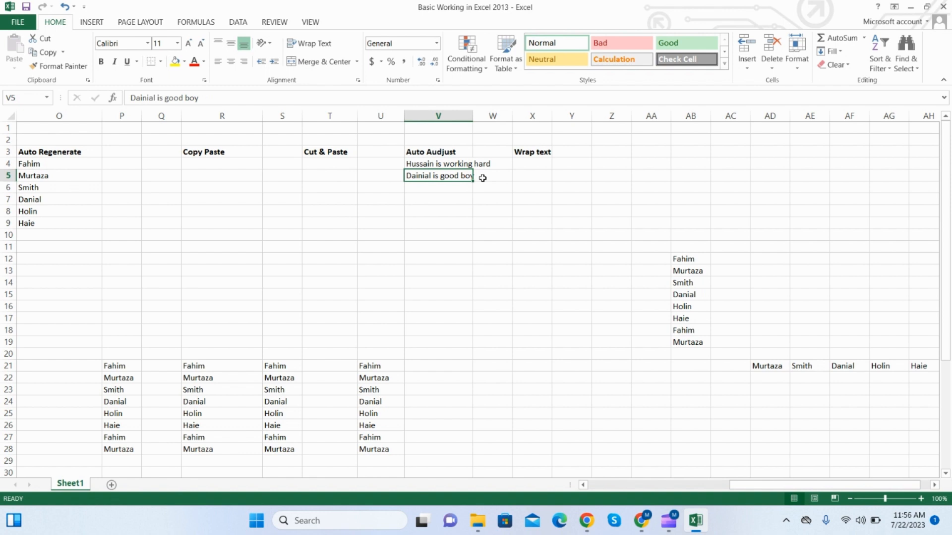
left_click(452, 163)
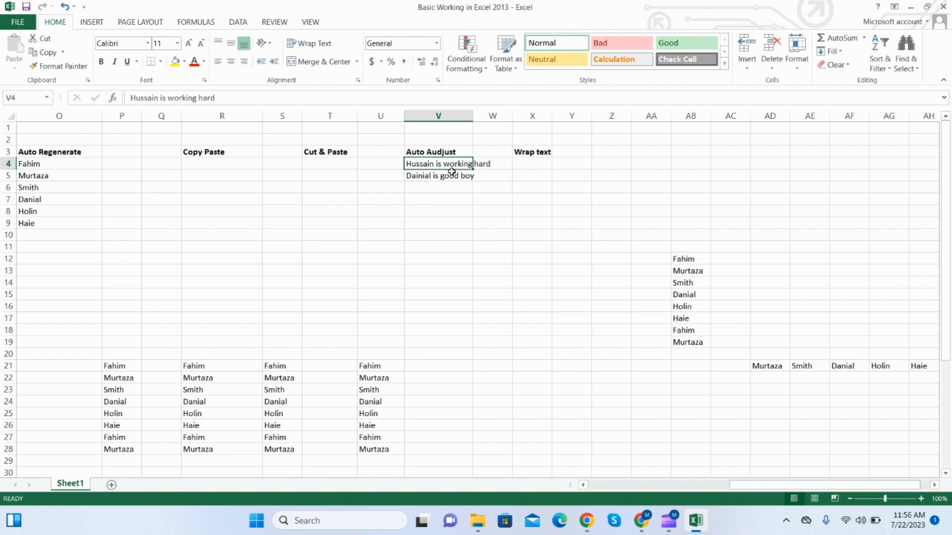
left_click(452, 173)
left_click(462, 164)
left_click_drag(473, 116, 473, 117)
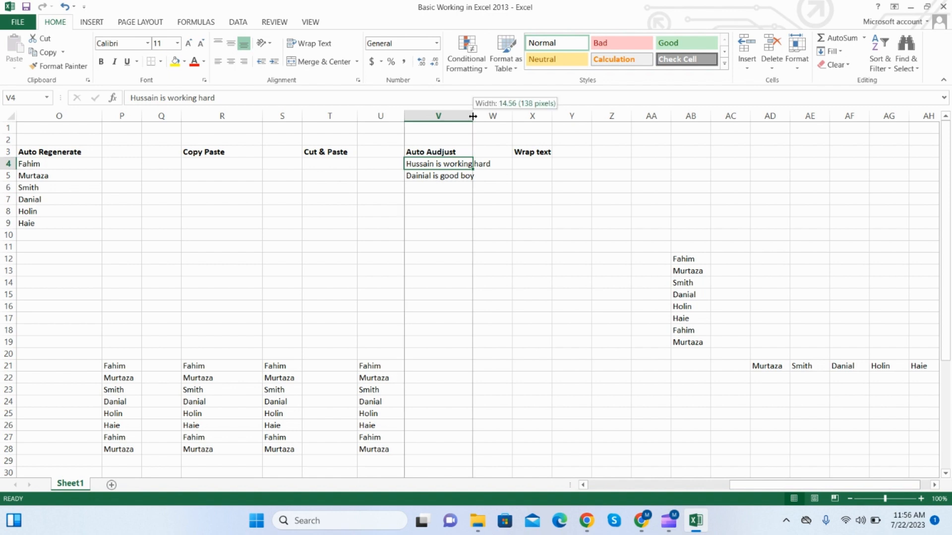
left_click_drag(474, 116, 496, 114)
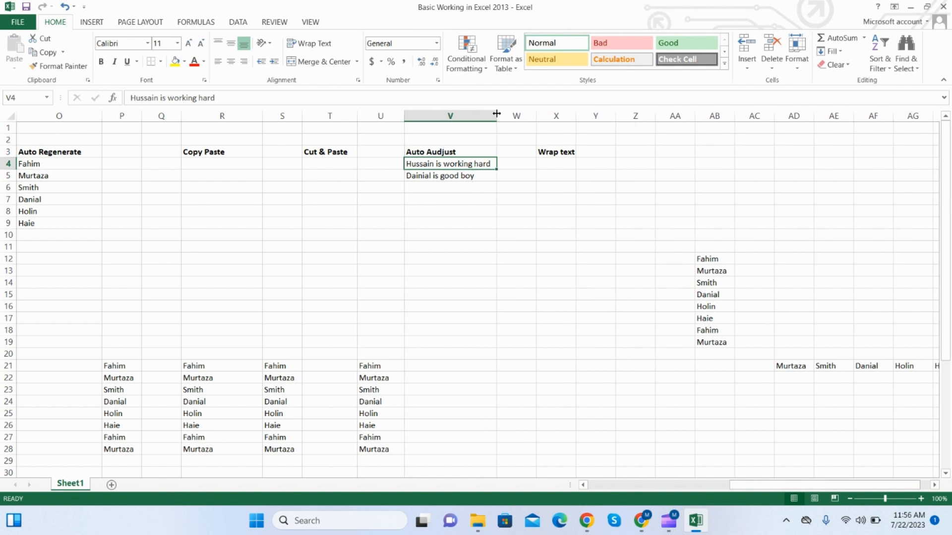
Undo the manual widening of column V.
left_click(478, 175)
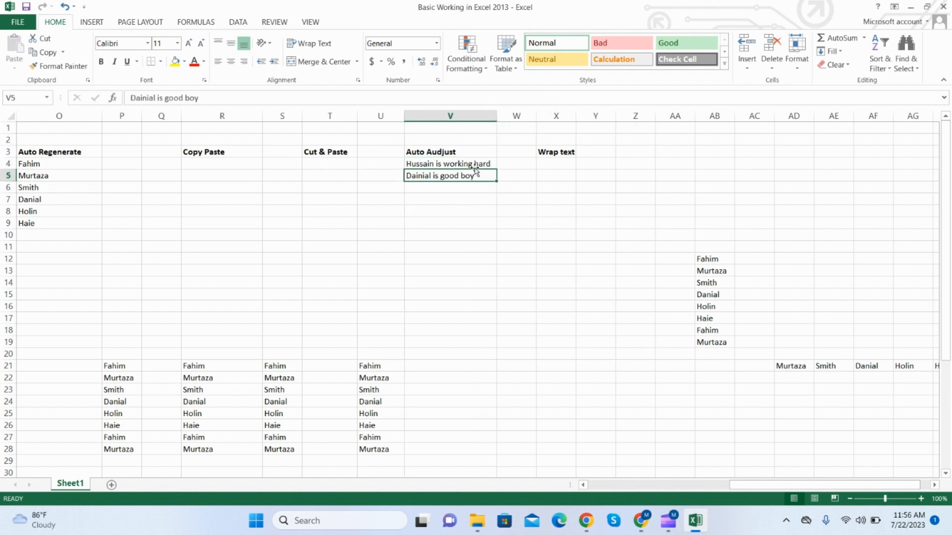
mouse_move(475, 166)
left_mouse_down()
mouse_move(471, 185)
mouse_move(474, 175)
left_mouse_up()
left_click(476, 162)
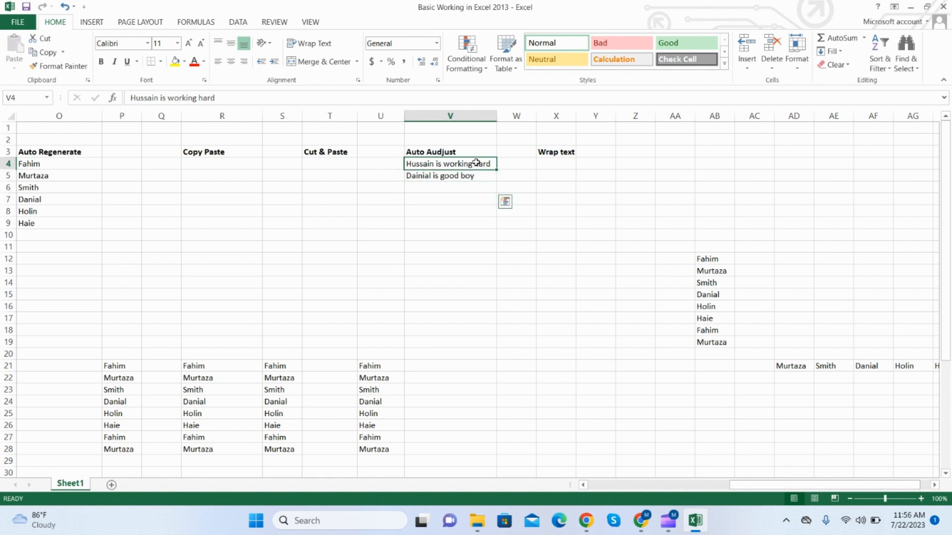
left_click(476, 175)
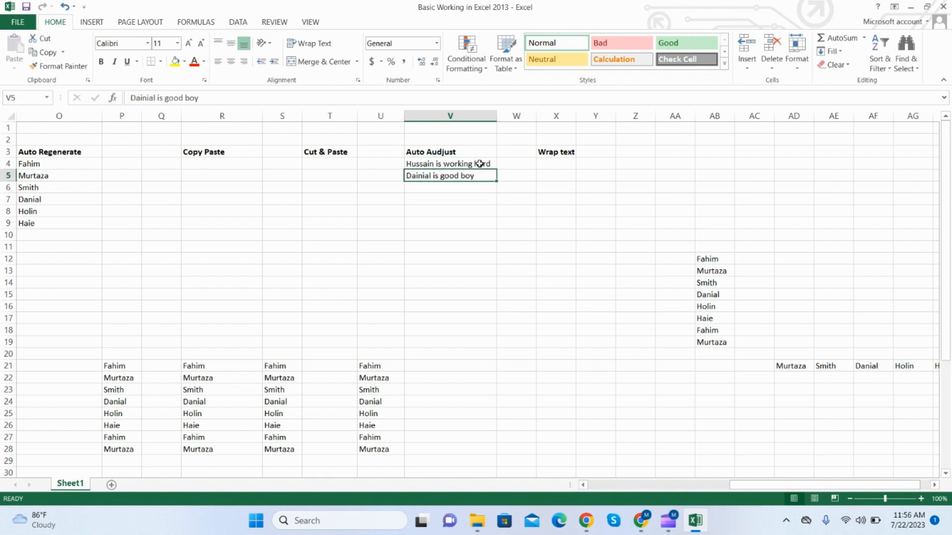
left_click(63, 6)
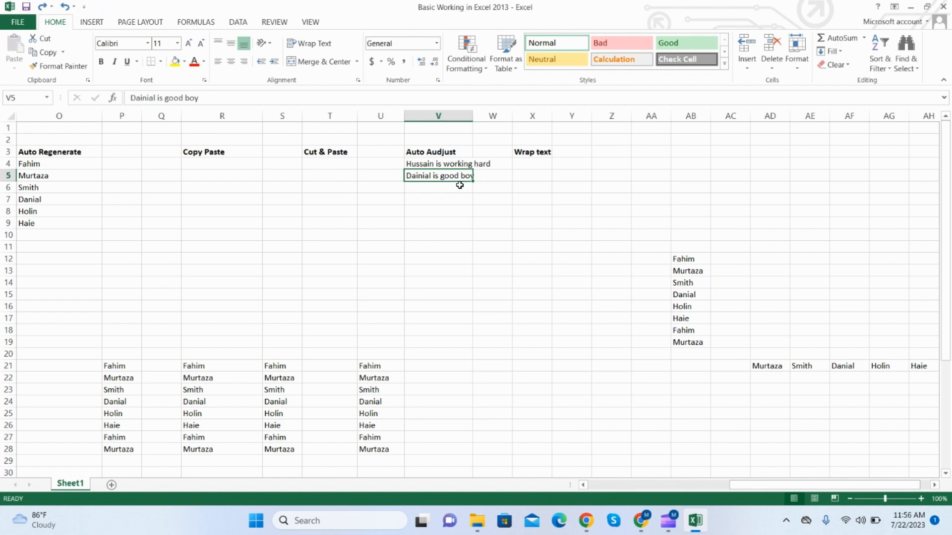
left_click_drag(443, 163, 442, 353)
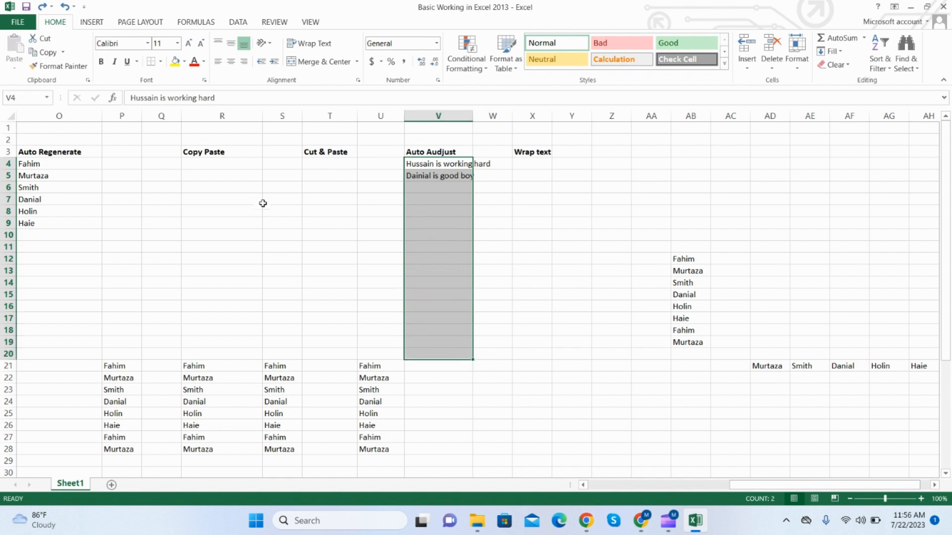
left_click_drag(266, 201, 282, 270)
left_click(489, 282)
left_click(569, 355)
left_click(381, 342)
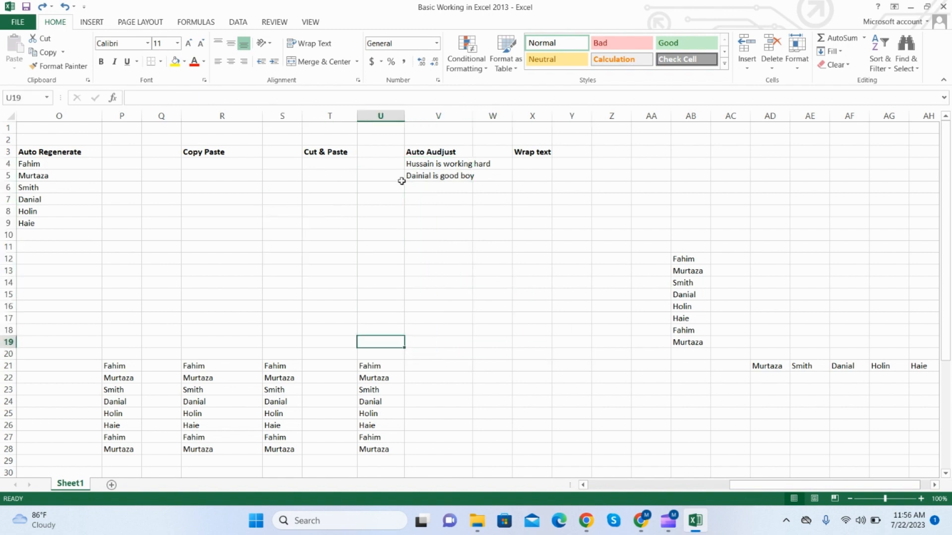
AutoFit column V to the width of its longest sentence.
left_click(432, 163)
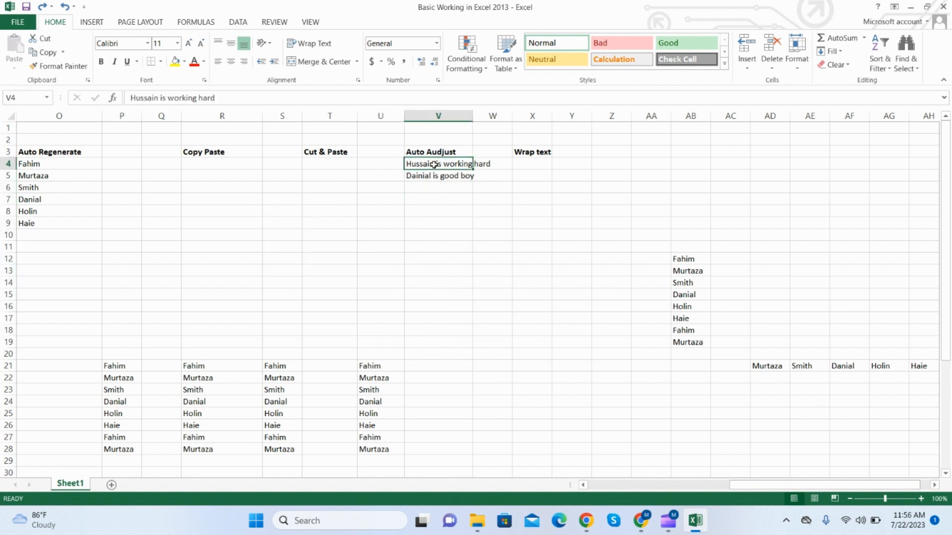
left_click_drag(434, 165, 436, 176)
left_click(464, 234)
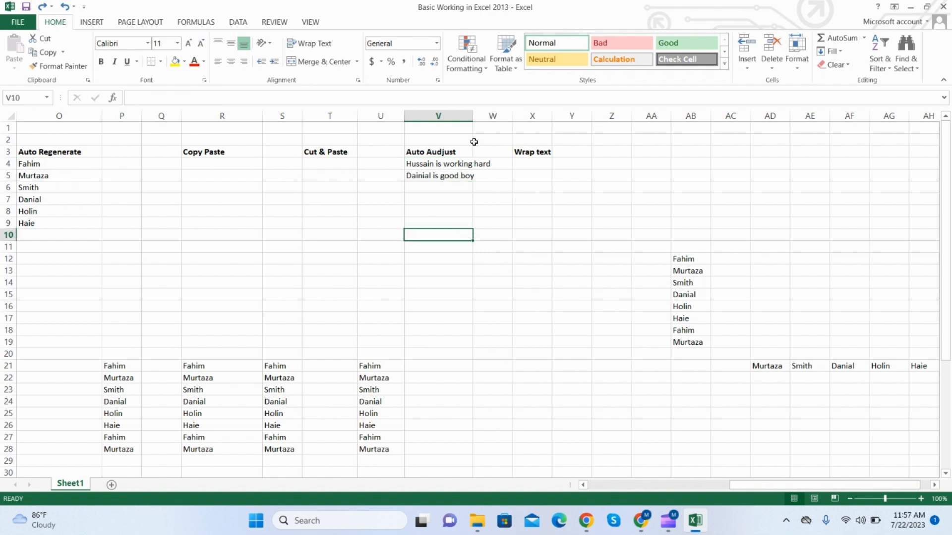
double_click(474, 116)
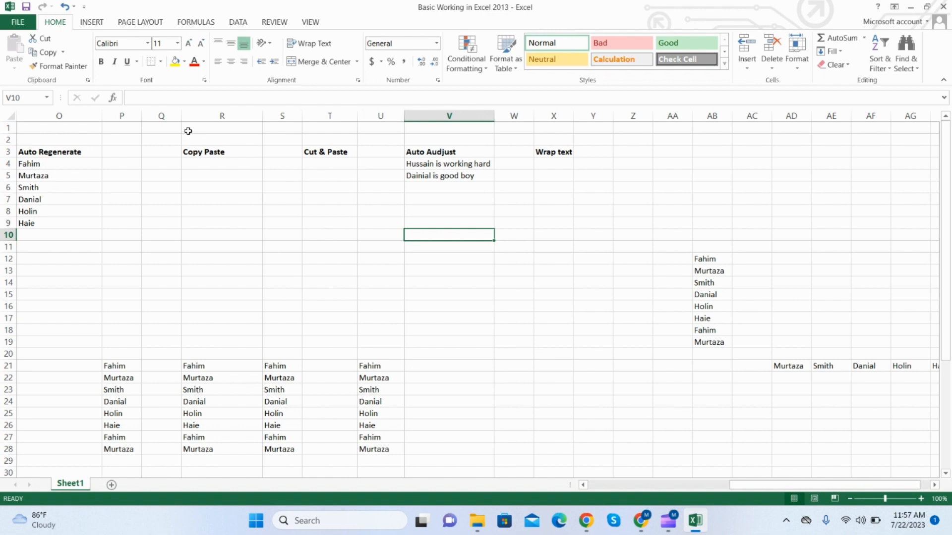
Narrow columns P and R by hand to less than the width of their names.
left_click_drag(144, 118, 115, 119)
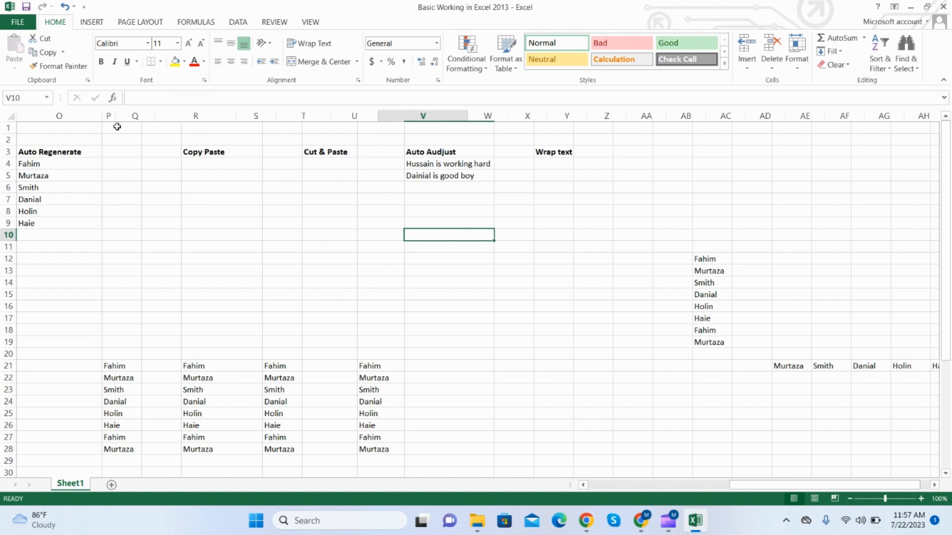
left_click_drag(236, 111, 170, 142)
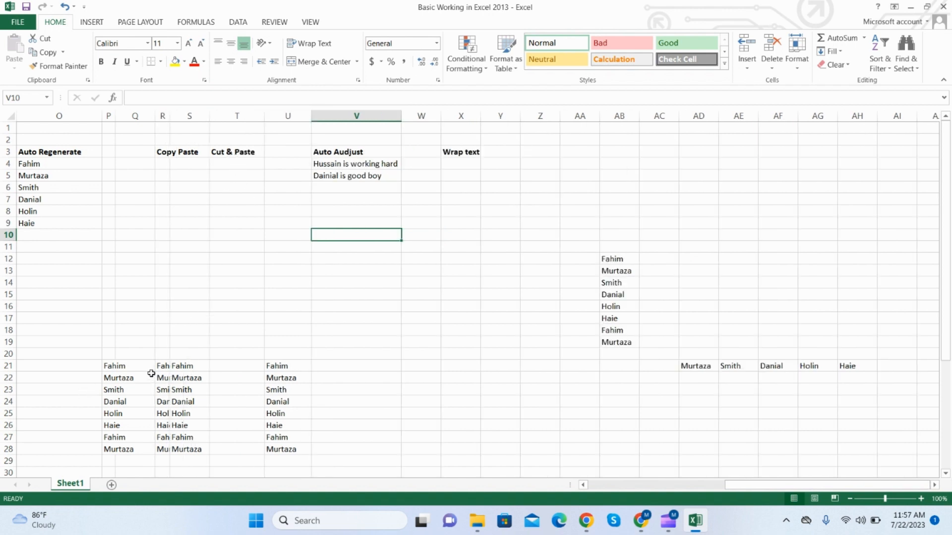
left_click_drag(111, 368, 127, 373)
left_click(175, 399)
left_click(110, 367)
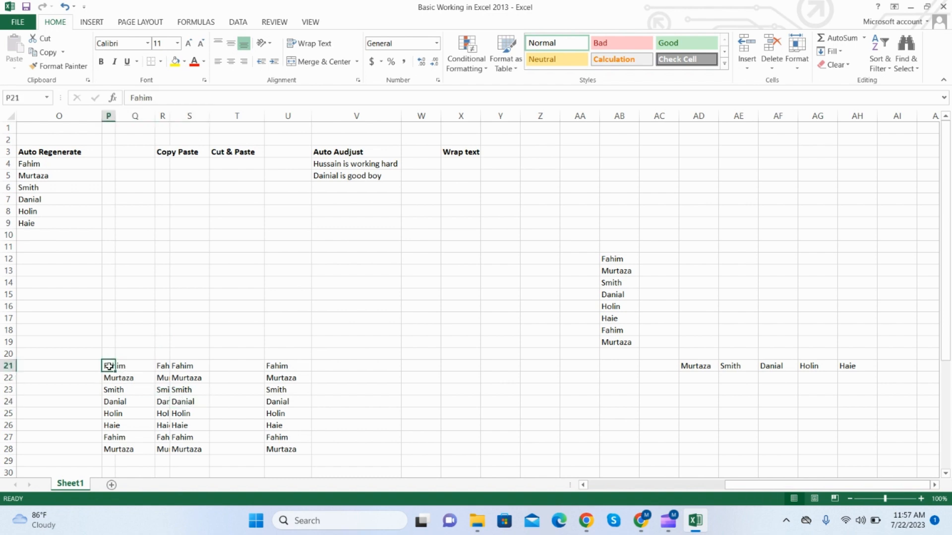
Select the entire sheet and AutoFit all columns to their contents.
left_click(12, 115)
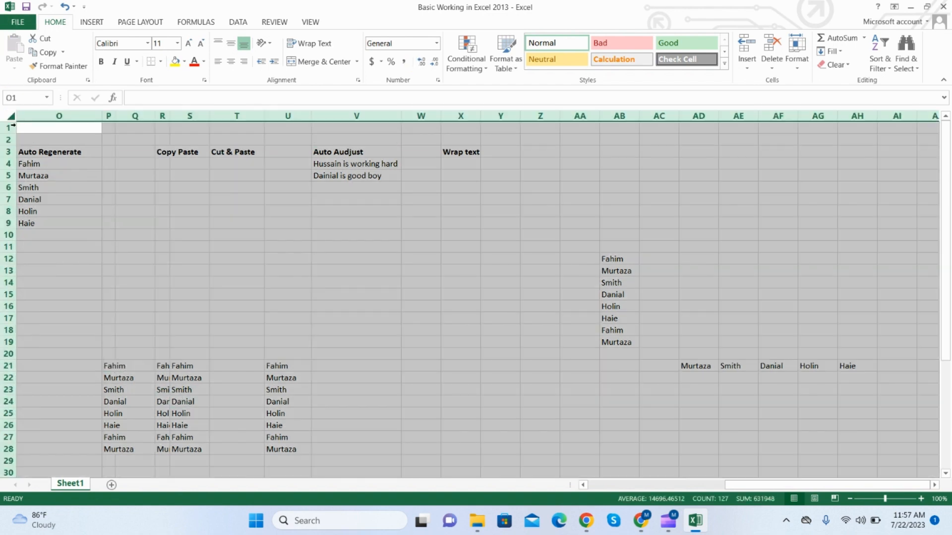
double_click(120, 114)
left_click_drag(337, 413, 336, 404)
left_click(305, 367)
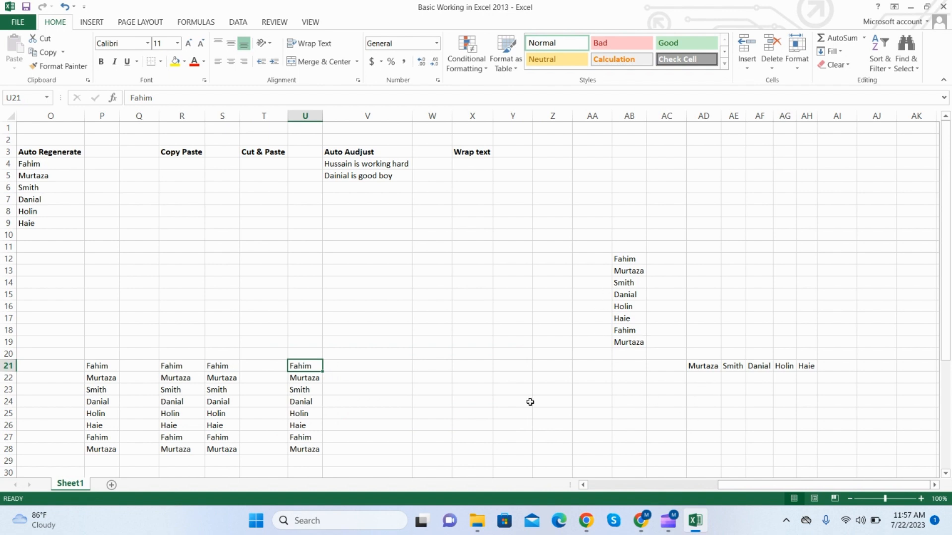
Narrow column V to less than its sentences and apply Wrap Text to V4 and V5.
left_click(397, 268)
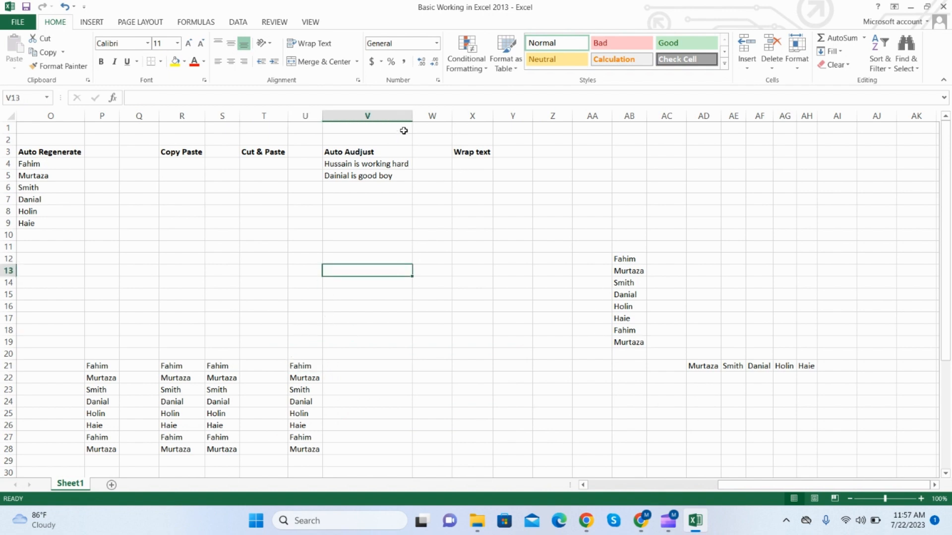
left_click_drag(411, 117, 370, 131)
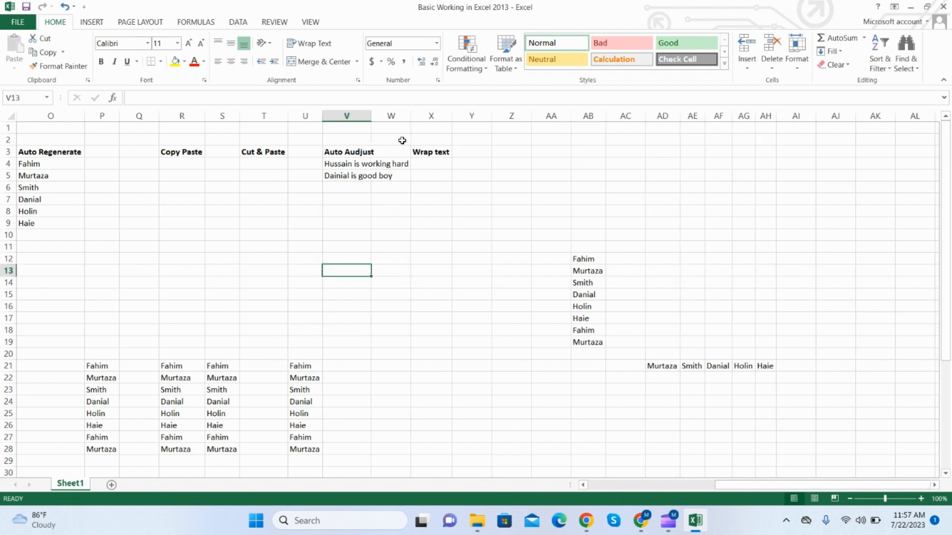
left_click(349, 163)
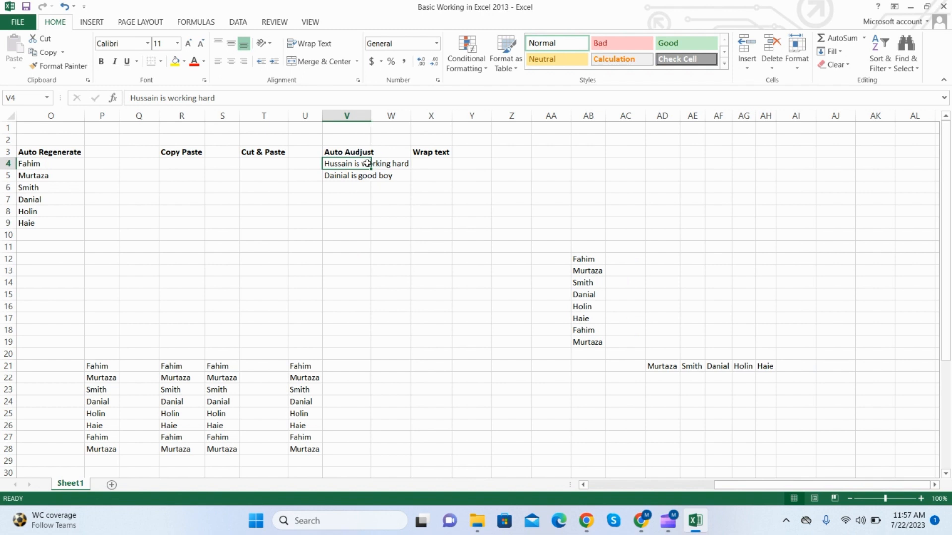
left_click(304, 45)
left_click(353, 200)
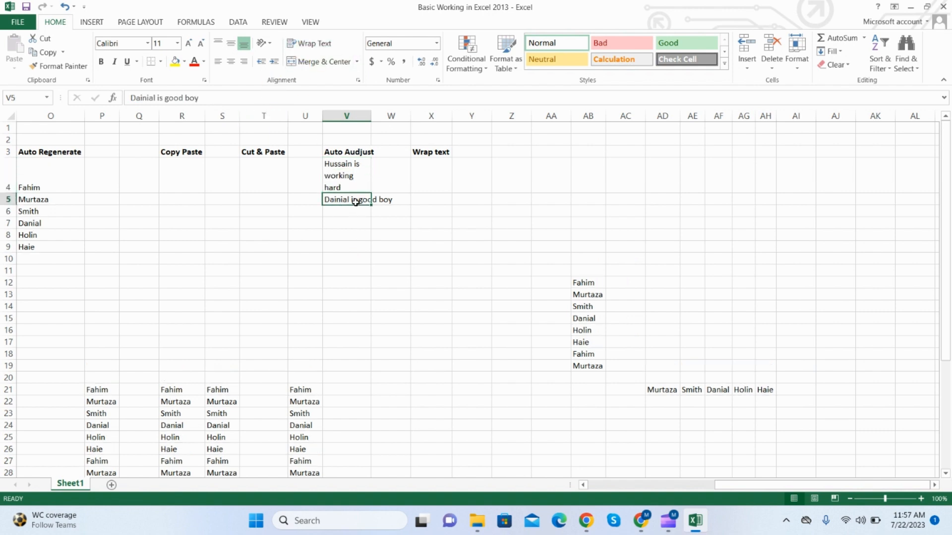
left_click(320, 44)
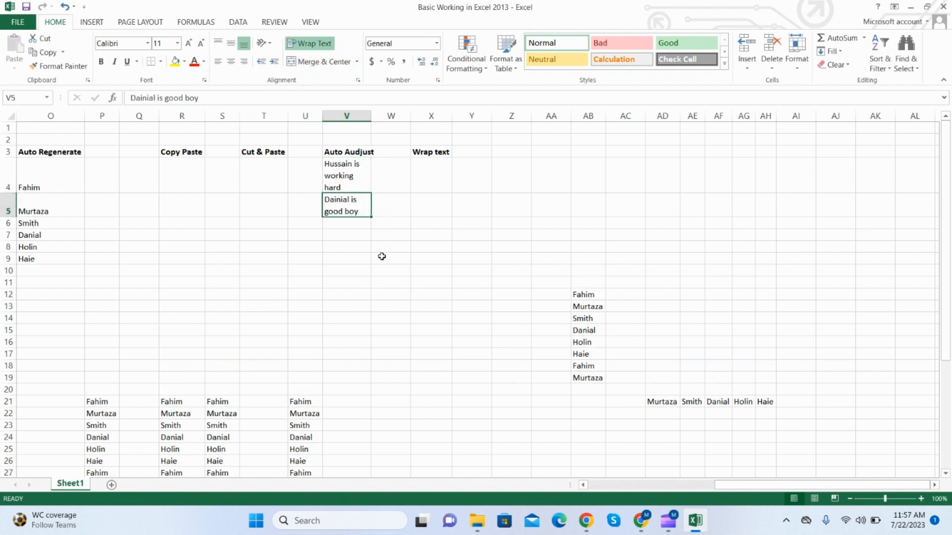
left_click(432, 174)
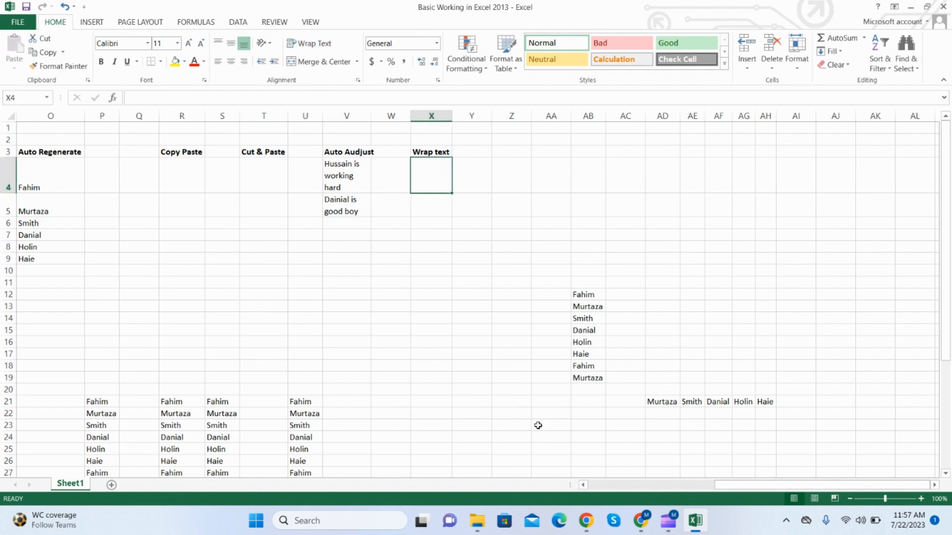
left_click_drag(766, 486, 601, 486)
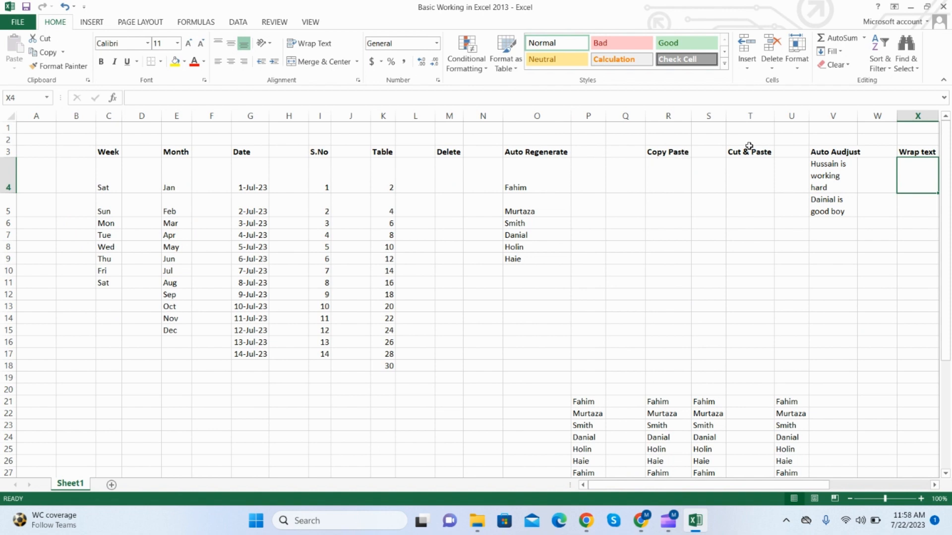
left_click(935, 485)
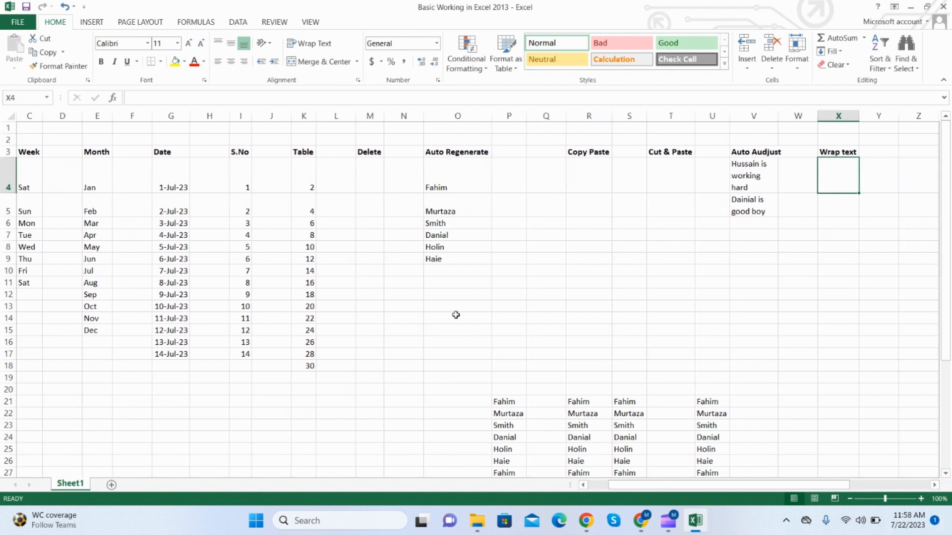